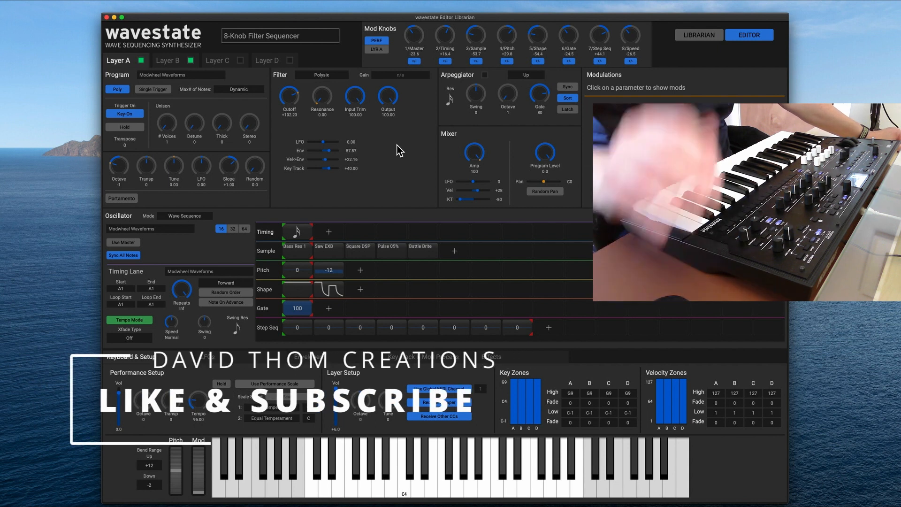
# Look over the performance list in the librarian and return to the editor.
pyautogui.click(709, 36)
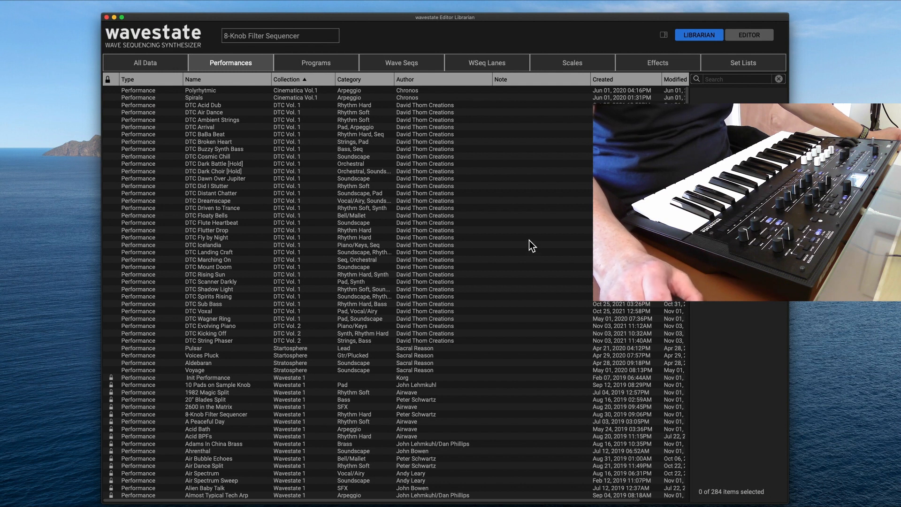
pyautogui.click(754, 39)
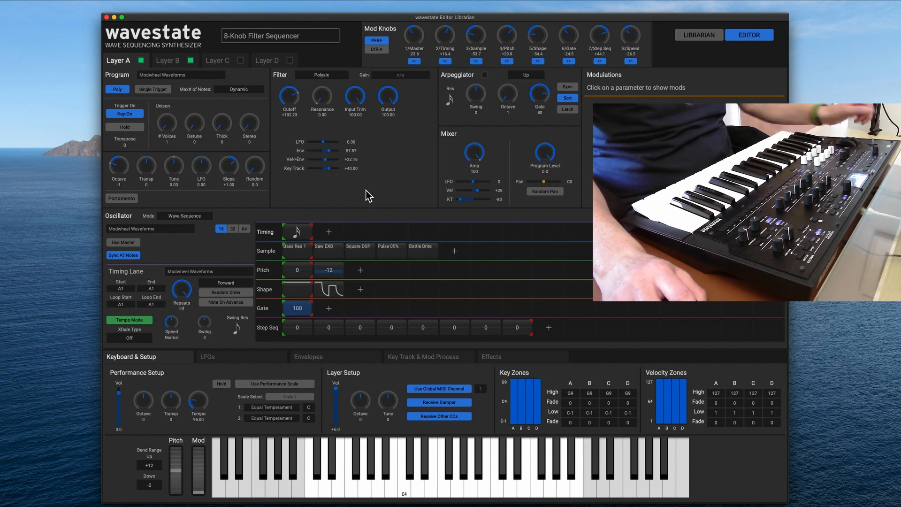
# Compare the programs and wave sequence lanes of Layer A and Layer B in the 8-Knob Filter Sequencer performance.
pyautogui.click(175, 62)
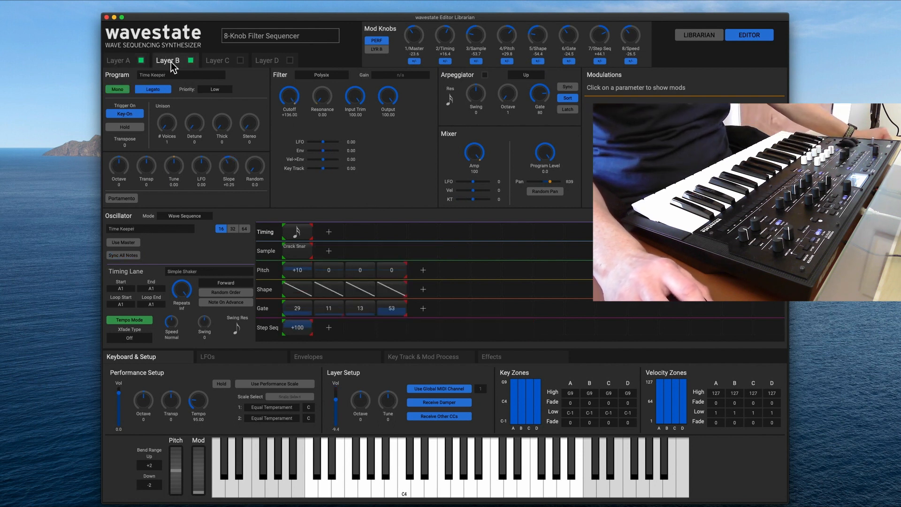
pyautogui.click(120, 63)
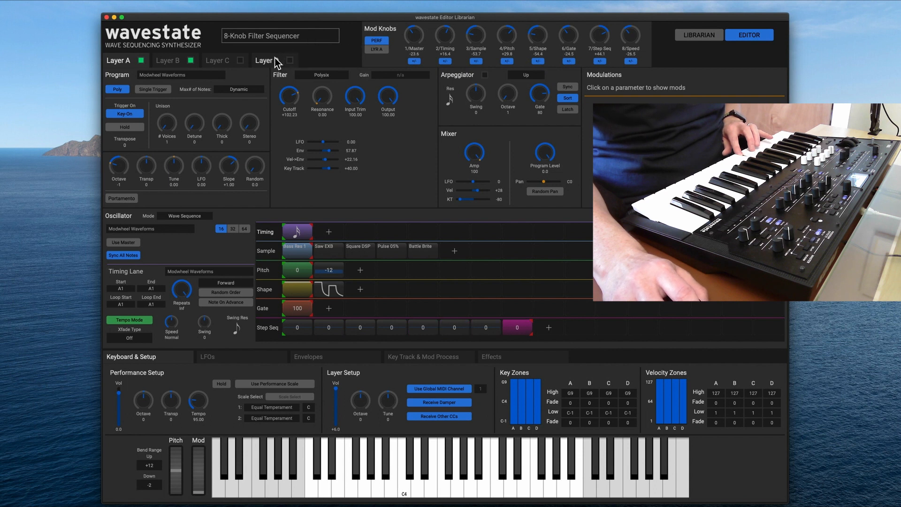
pyautogui.click(178, 61)
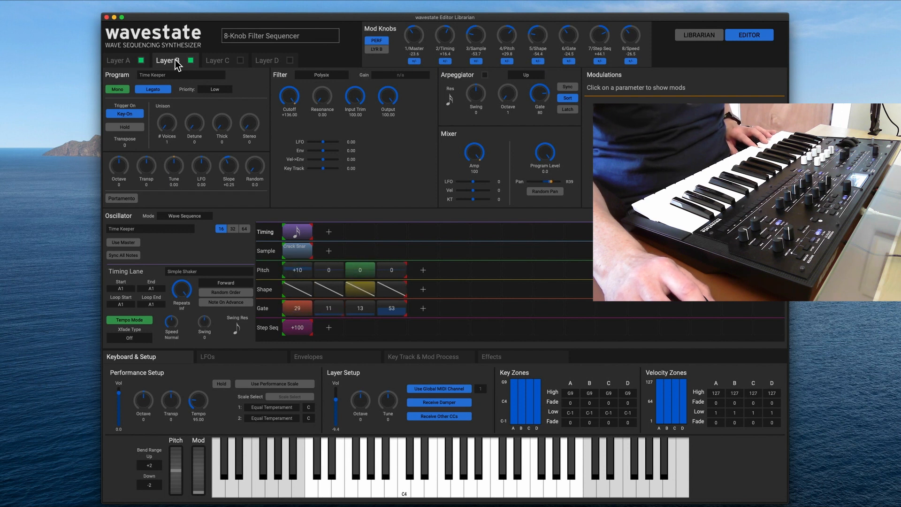
pyautogui.click(123, 66)
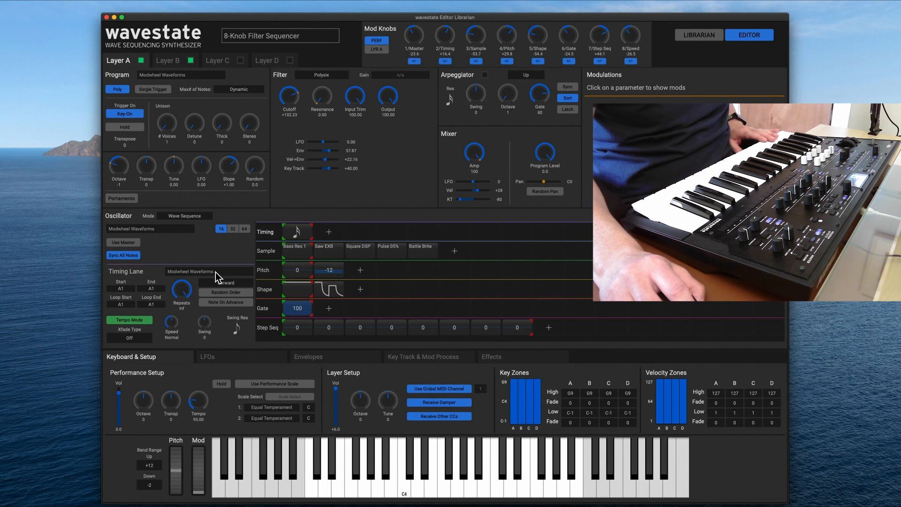
pyautogui.click(165, 61)
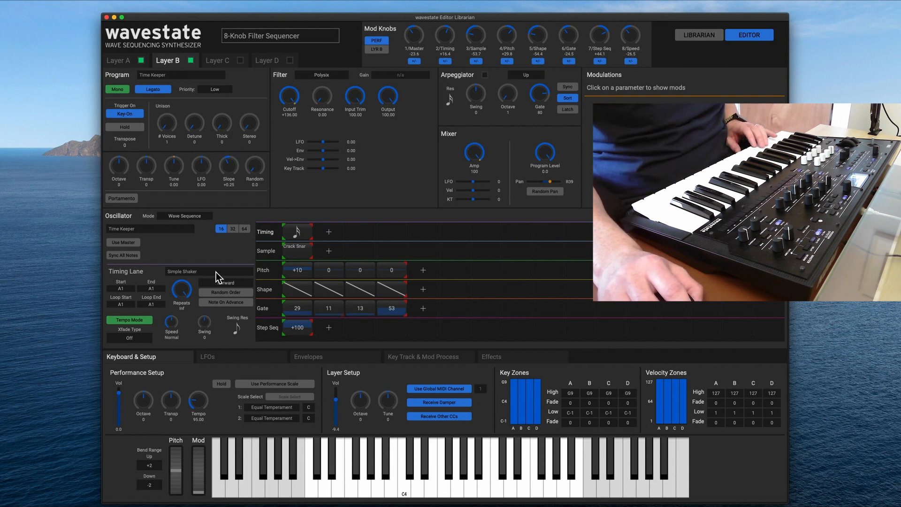
# Switch Layer B off and back on.
pyautogui.click(141, 60)
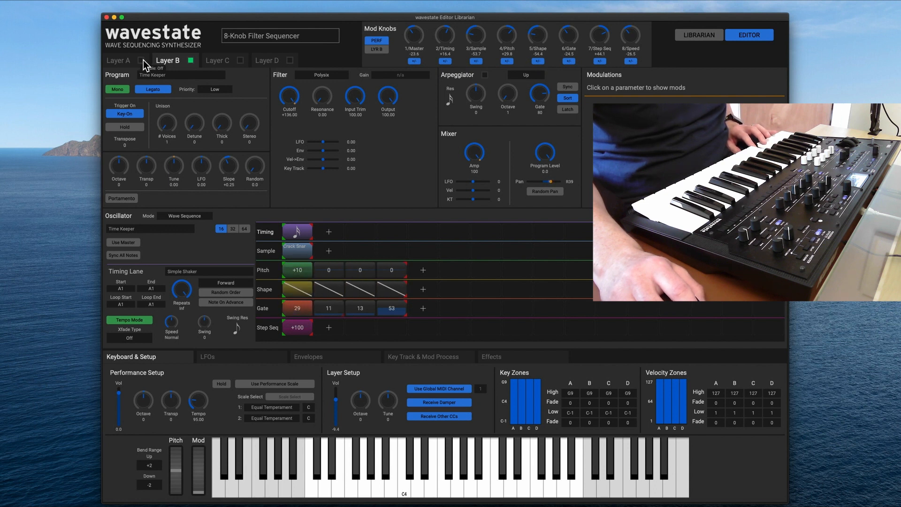
pyautogui.click(191, 61)
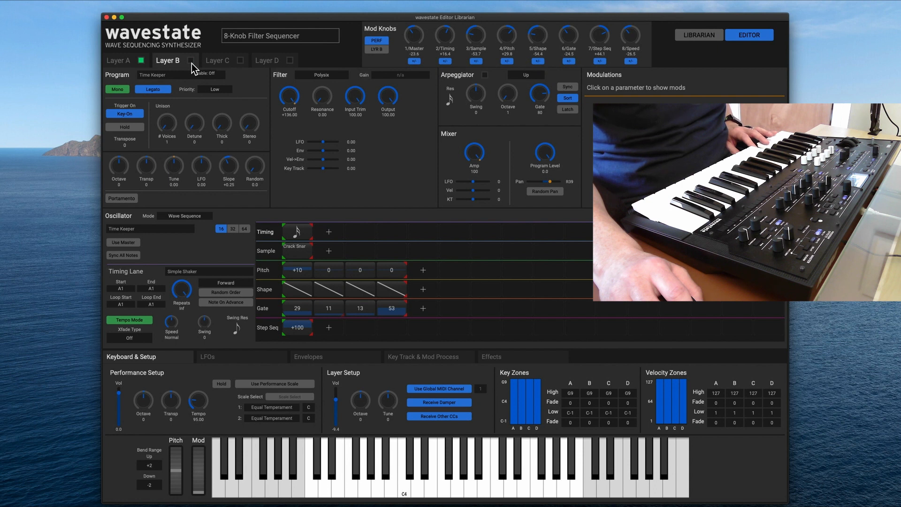
pyautogui.click(191, 60)
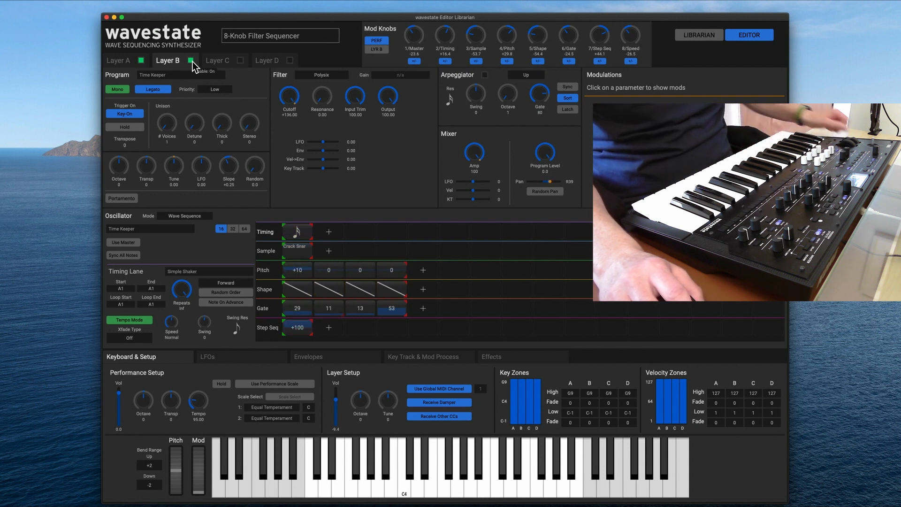
# View the disabled Layers C and D of the 8-Knob Filter Sequencer performance.
pyautogui.click(223, 63)
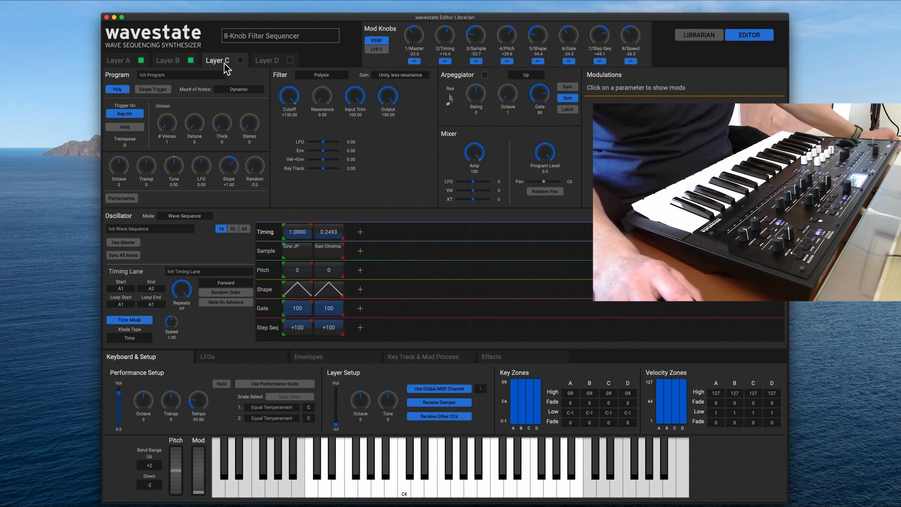
pyautogui.click(261, 65)
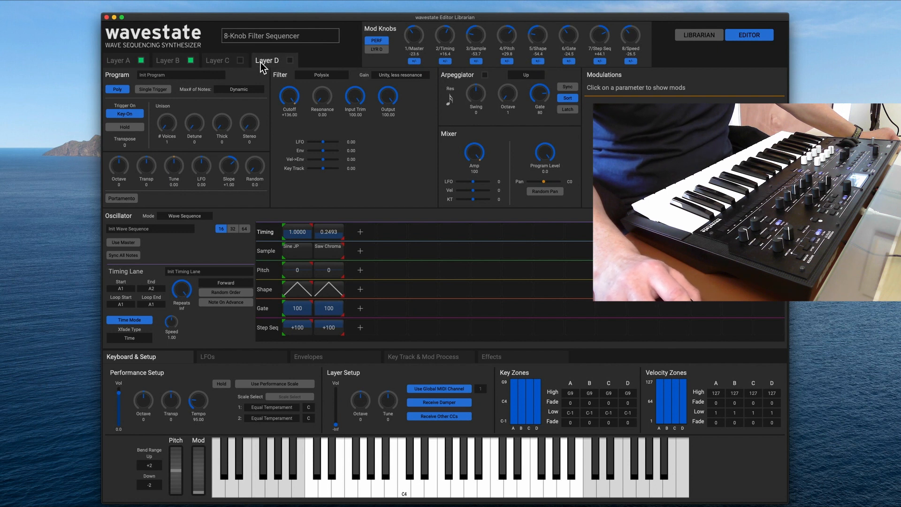
pyautogui.click(234, 62)
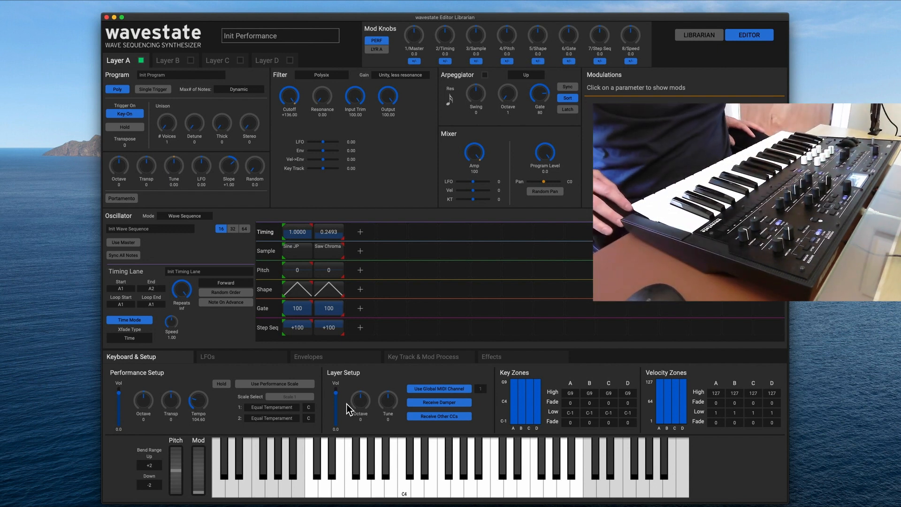
# View Layers B and C of the Init Performance.
pyautogui.click(171, 61)
pyautogui.click(210, 63)
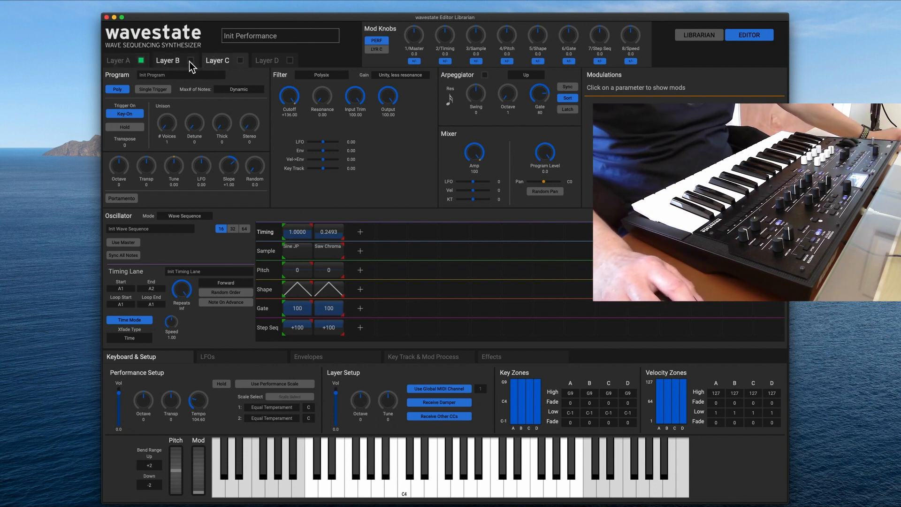
# On Layer A, raise the layer volume to +6.0 dB and lower it to -6.0 dB.
pyautogui.click(117, 61)
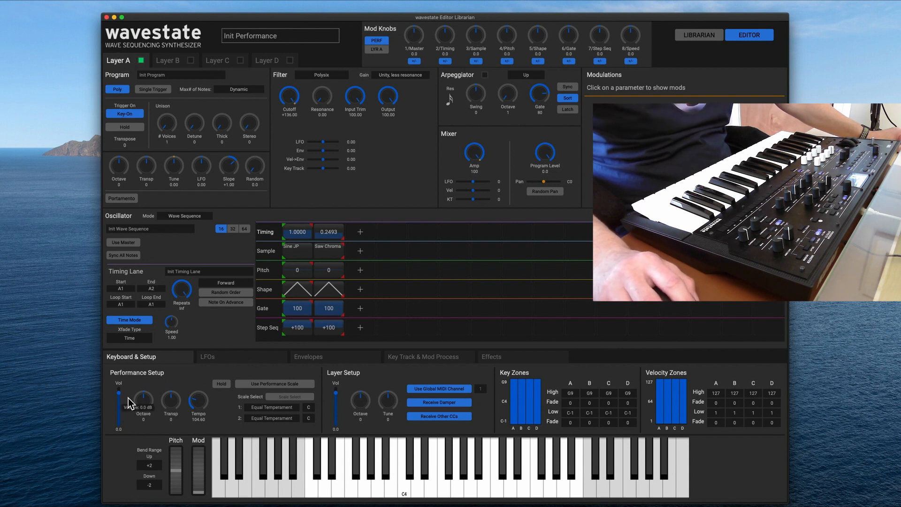
pyautogui.moveTo(335, 392)
pyautogui.mouseDown()
pyautogui.moveTo(336, 432)
pyautogui.moveTo(342, 396)
pyautogui.mouseUp()
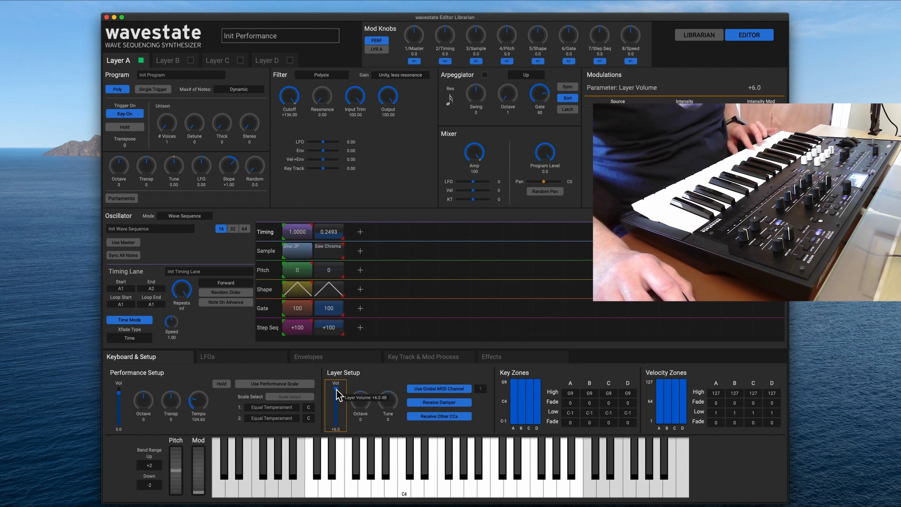
pyautogui.moveTo(336, 389); pyautogui.dragTo(335, 396)
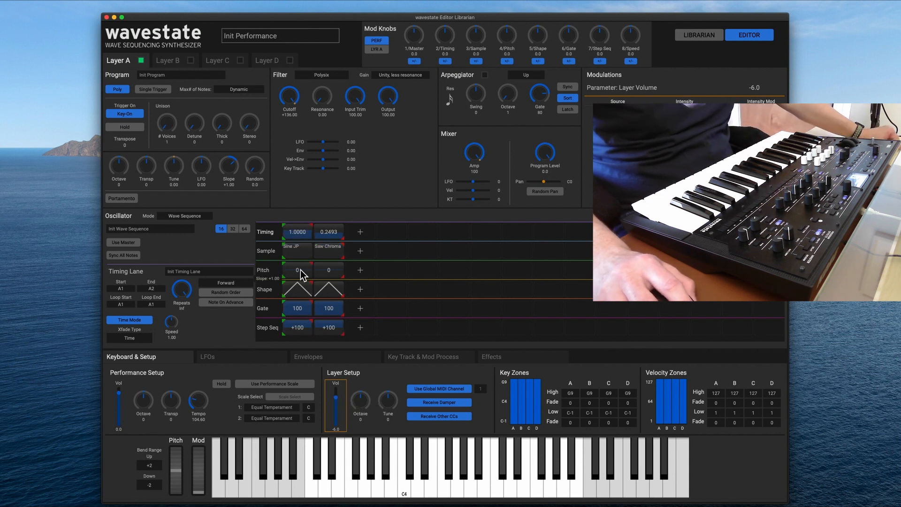
# Look through Layer A's LFOs, Envelopes, Key Track & Mod Process and Effects settings.
pyautogui.click(249, 360)
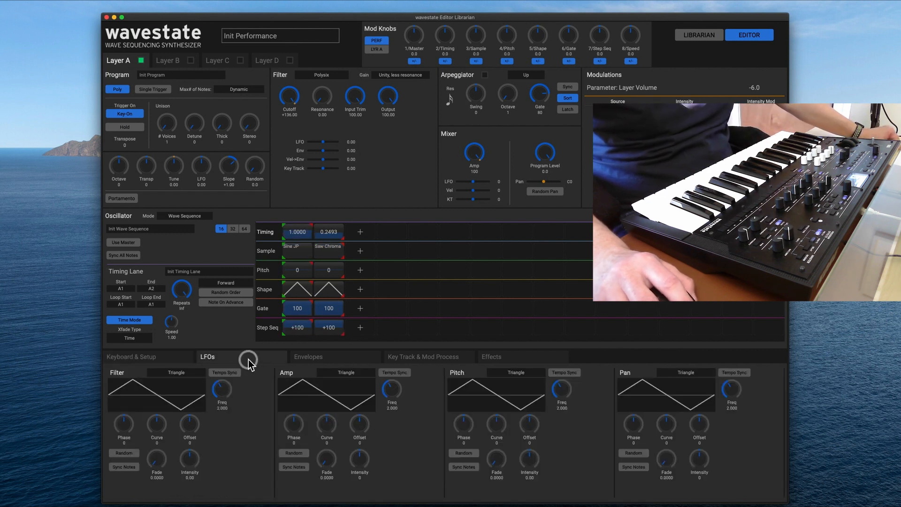
pyautogui.click(333, 359)
pyautogui.click(429, 364)
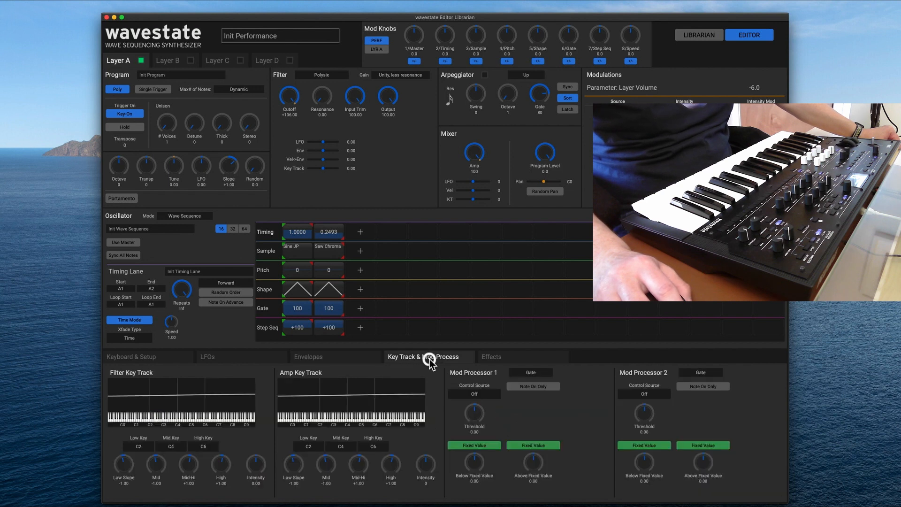
pyautogui.click(498, 363)
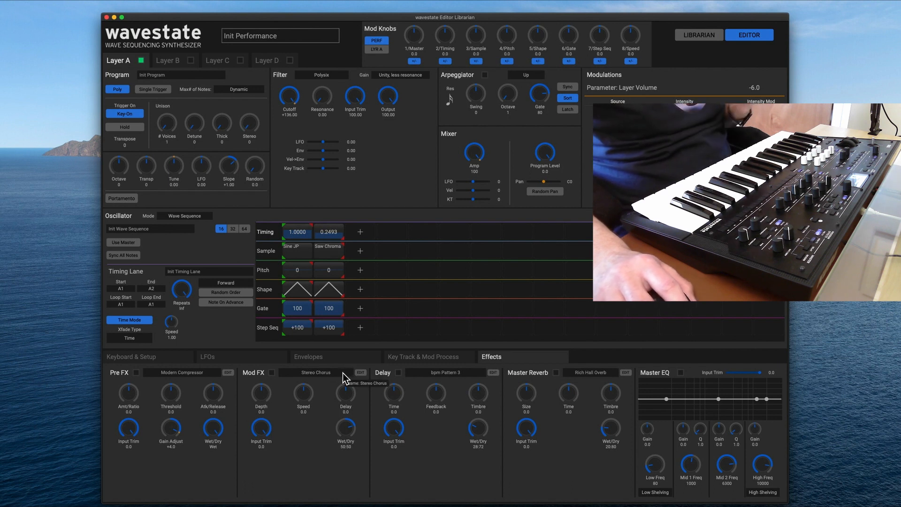
# Browse the list of available Mod FX effects to its end and close it without choosing one.
pyautogui.click(303, 373)
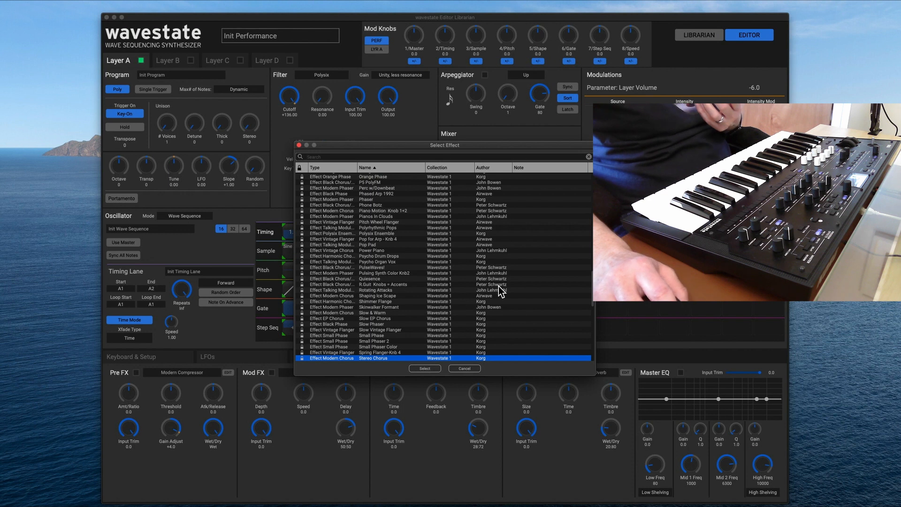
pyautogui.moveTo(590, 275); pyautogui.dragTo(593, 362)
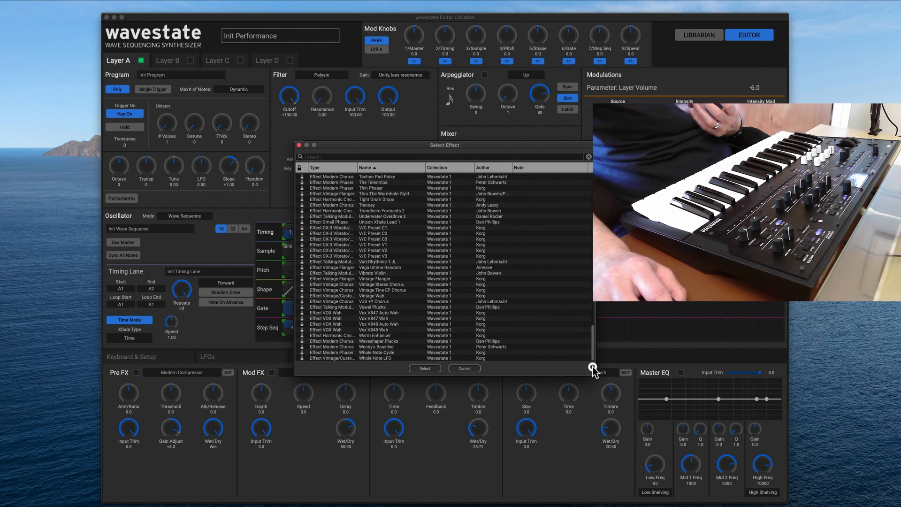
pyautogui.click(298, 146)
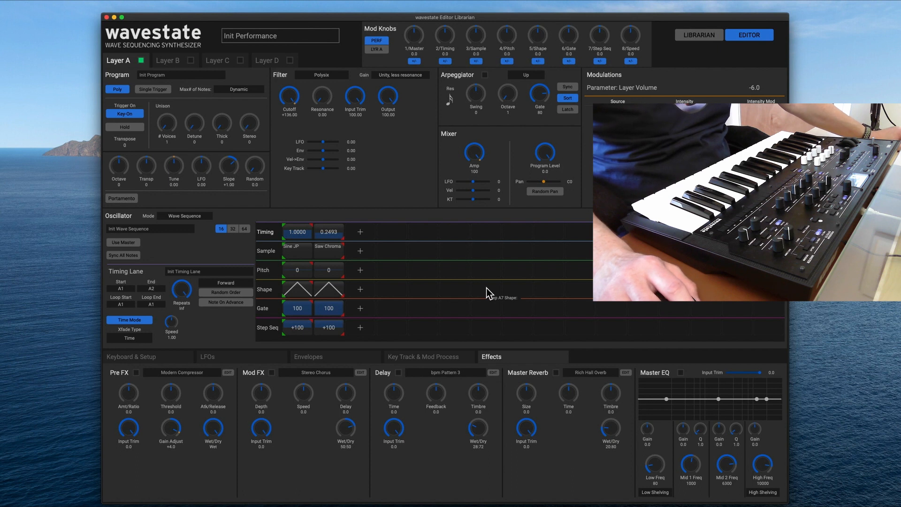
# Show Layer B with its Keyboard & Setup settings.
pyautogui.click(167, 64)
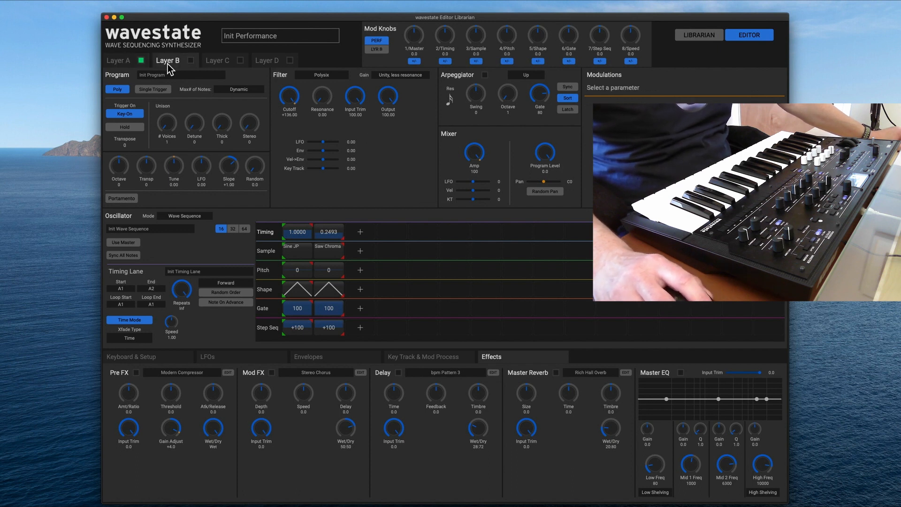
pyautogui.click(150, 358)
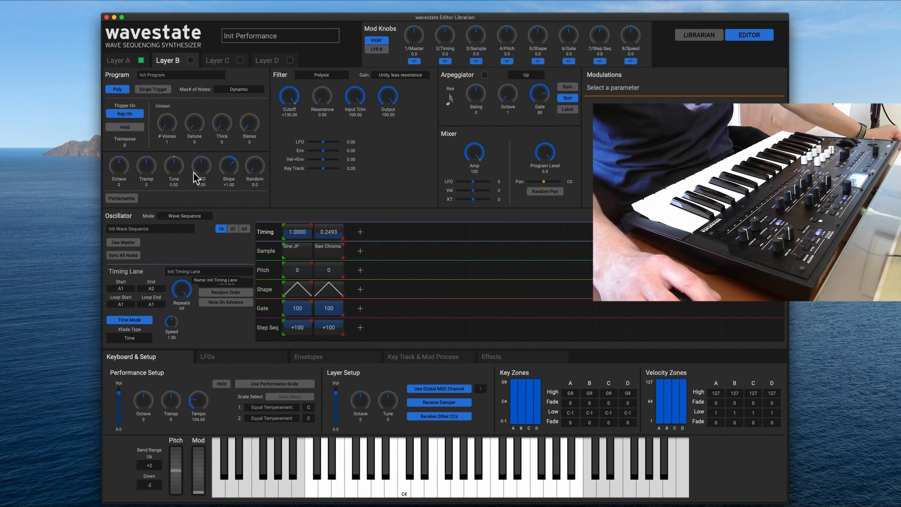
# Audition the Wendy's Bassline program on Layer A and browse further down the program list.
pyautogui.click(196, 75)
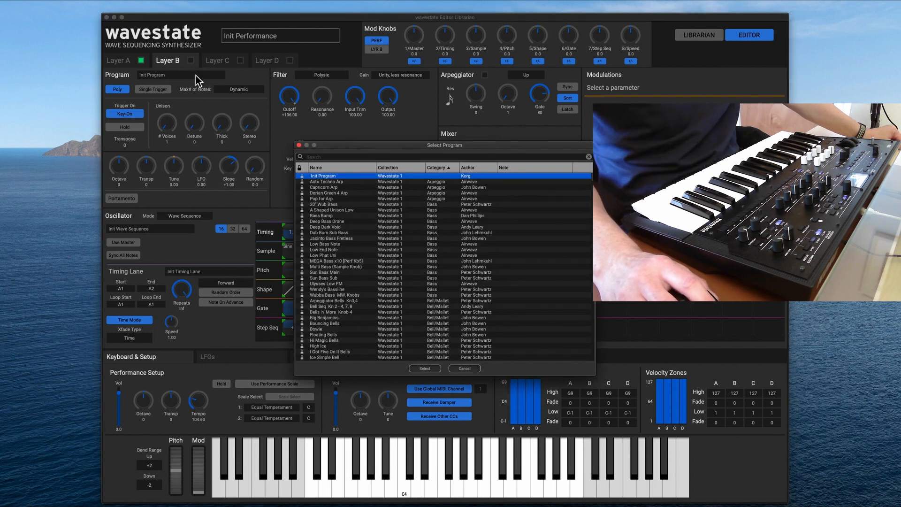
pyautogui.click(354, 289)
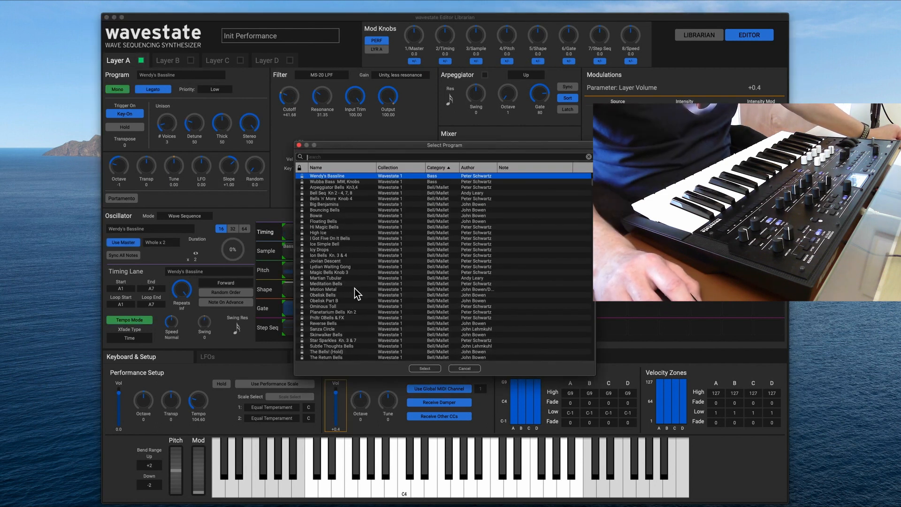
pyautogui.scroll(-5, 359, 230)
pyautogui.scroll(-5, 359, 230)
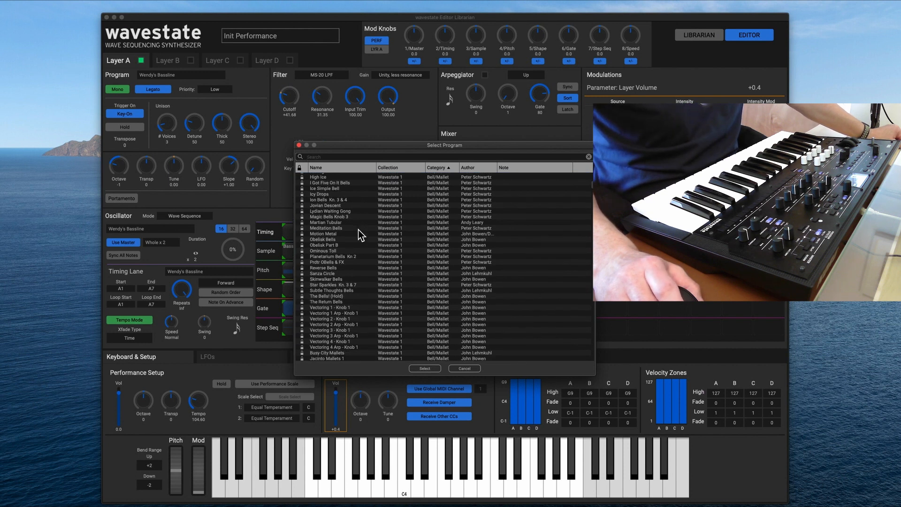
# Set Layer A's program back to Init Program.
pyautogui.scroll(15, 358, 230)
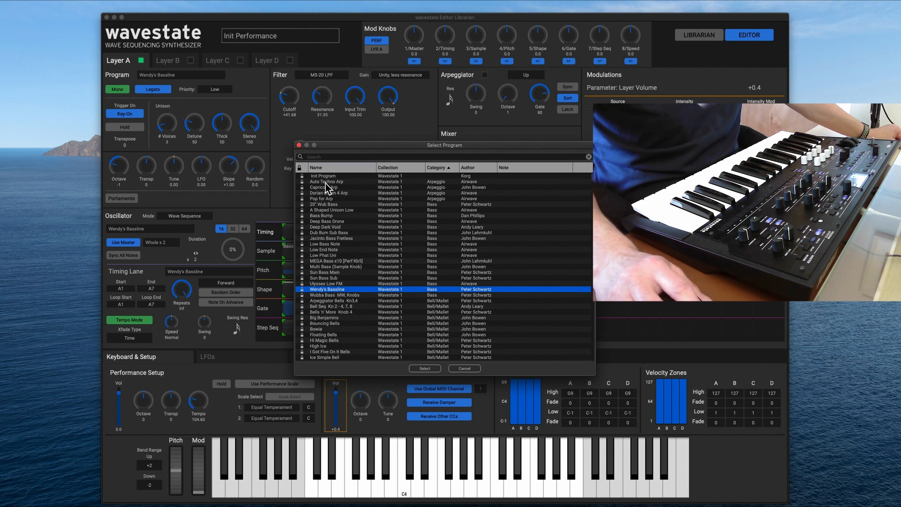
pyautogui.click(323, 176)
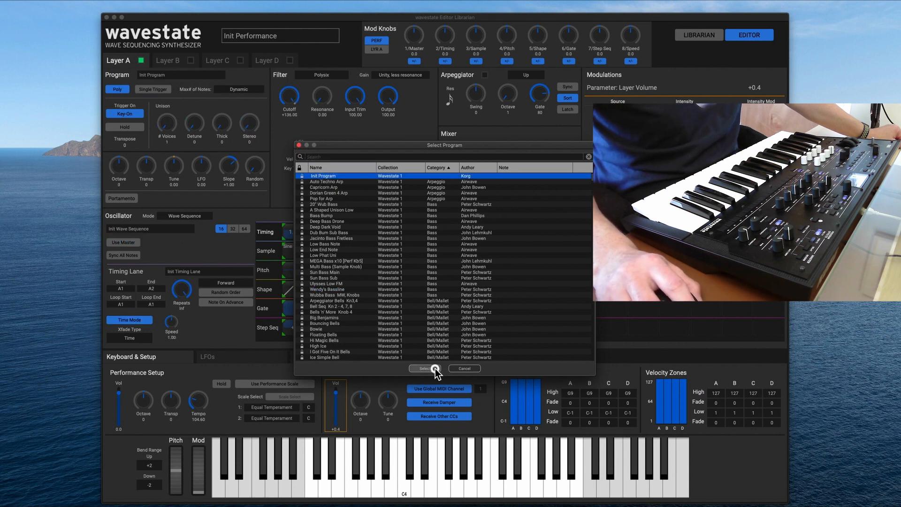
pyautogui.click(435, 368)
# Keep Layer A's oscillator mode on Wave Sequence and browse the list of available wave sequences from end to start.
pyautogui.click(181, 215)
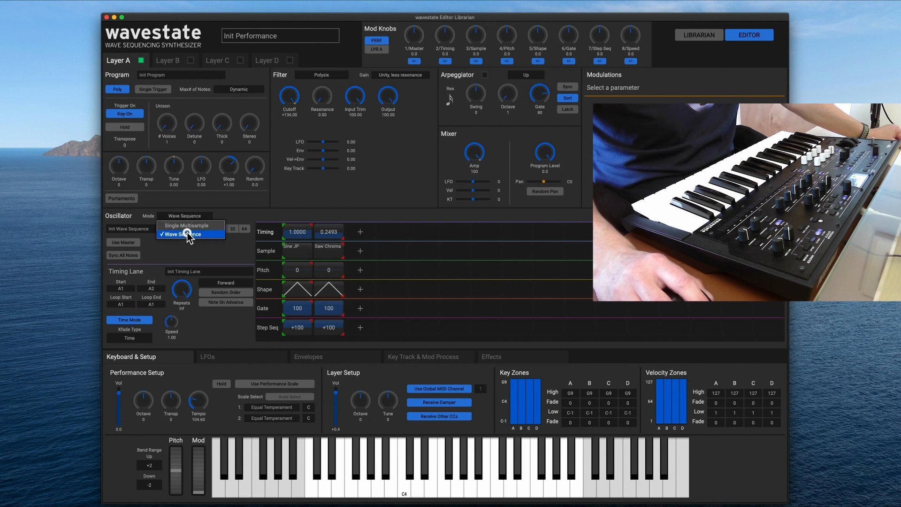
pyautogui.click(180, 234)
pyautogui.click(174, 229)
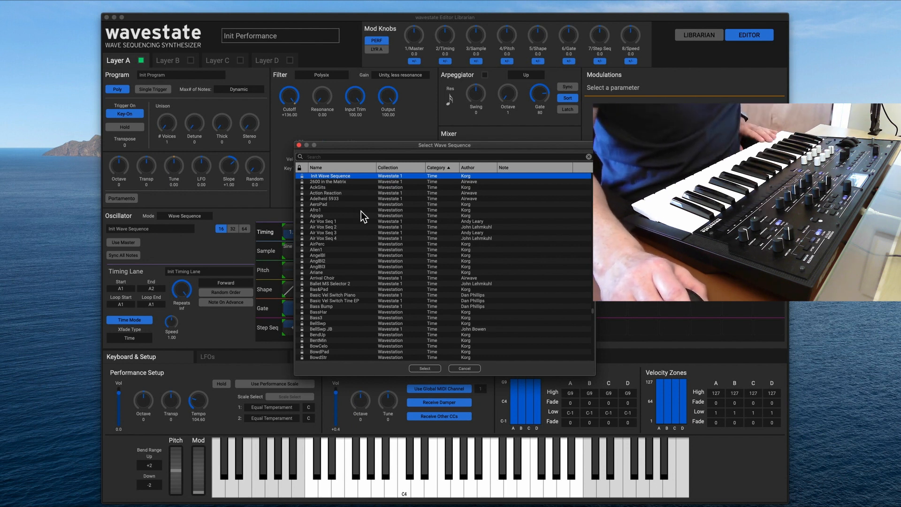
pyautogui.scroll(1, 361, 212)
pyautogui.scroll(5, 362, 212)
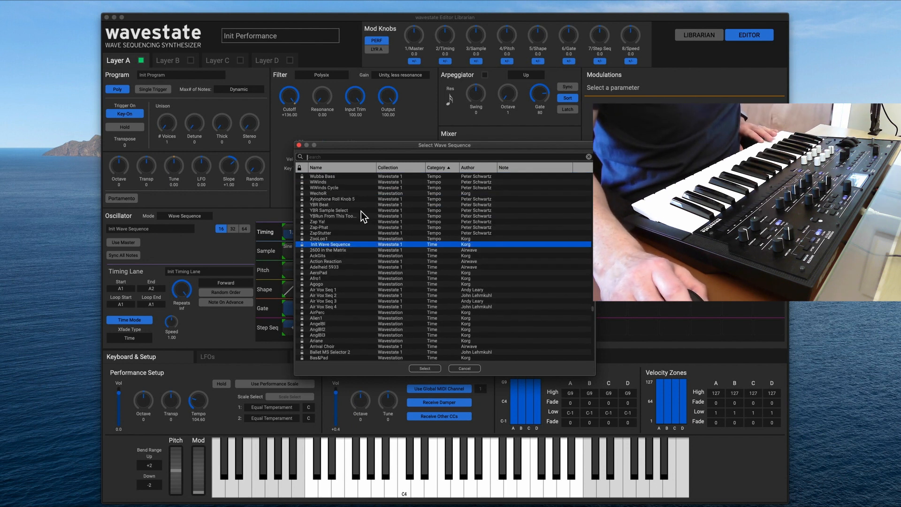
pyautogui.scroll(3, 361, 211)
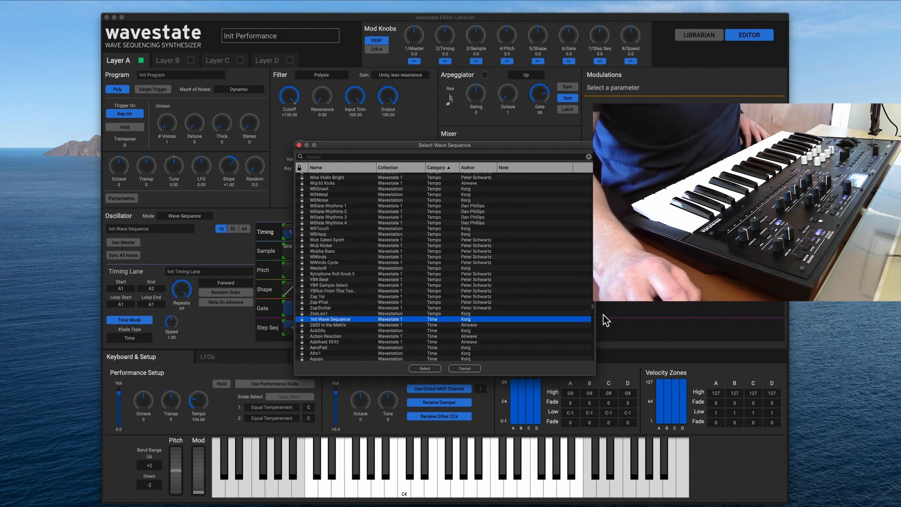
pyautogui.moveTo(594, 307); pyautogui.dragTo(594, 384)
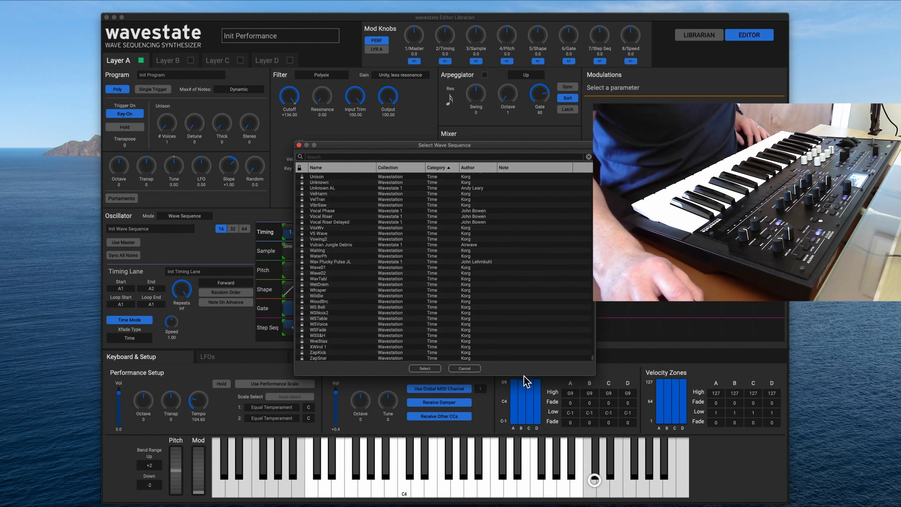
pyautogui.moveTo(592, 356); pyautogui.dragTo(589, 167)
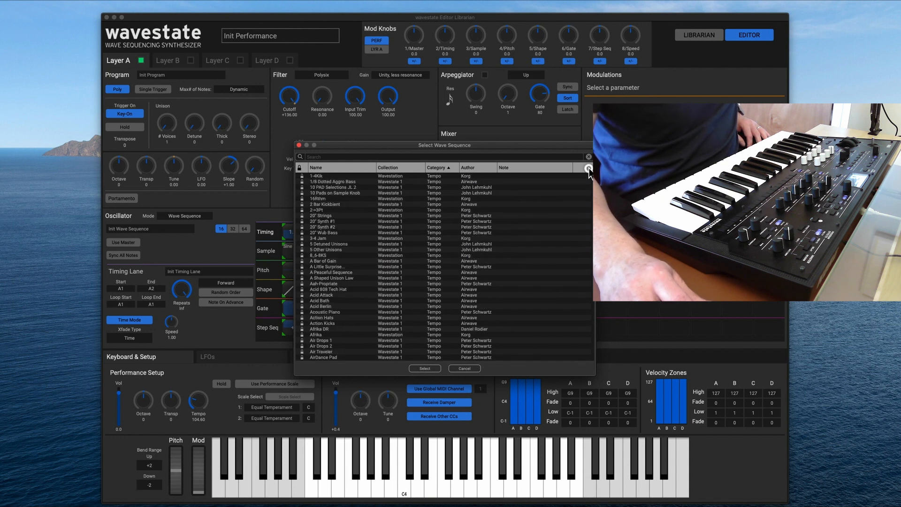
# Audition A Peaceful Sequence and load Acid 808 Tech Hat as Layer A's wave sequence.
pyautogui.click(350, 273)
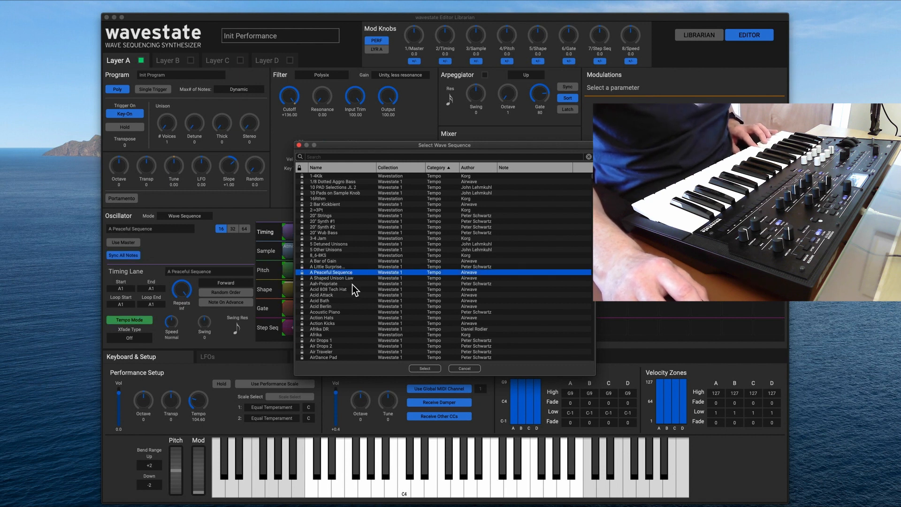
pyautogui.click(353, 284)
pyautogui.click(353, 289)
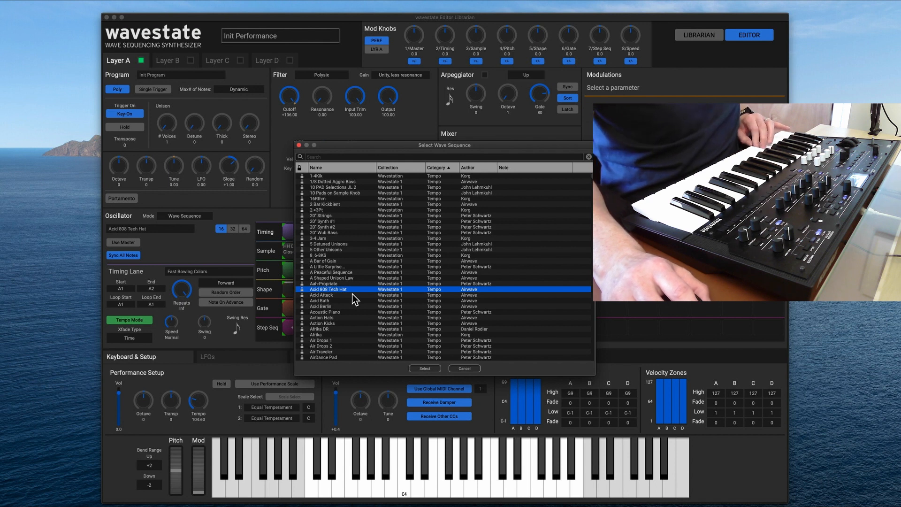
pyautogui.click(424, 368)
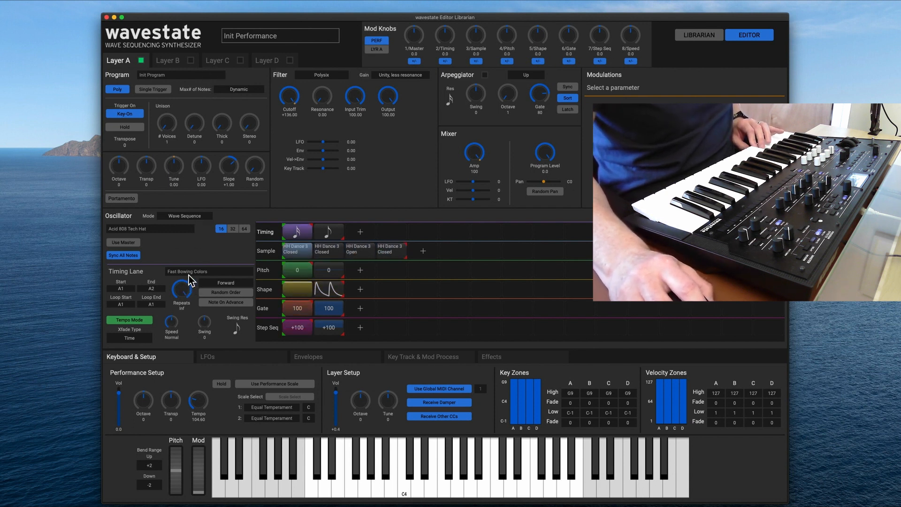
# Audition the timing lanes Feedback Lead, Fibonacci Tempo 1, Fifth Choir Steps and Gated Faded Trance on Layer A's wave sequence.
pyautogui.click(222, 272)
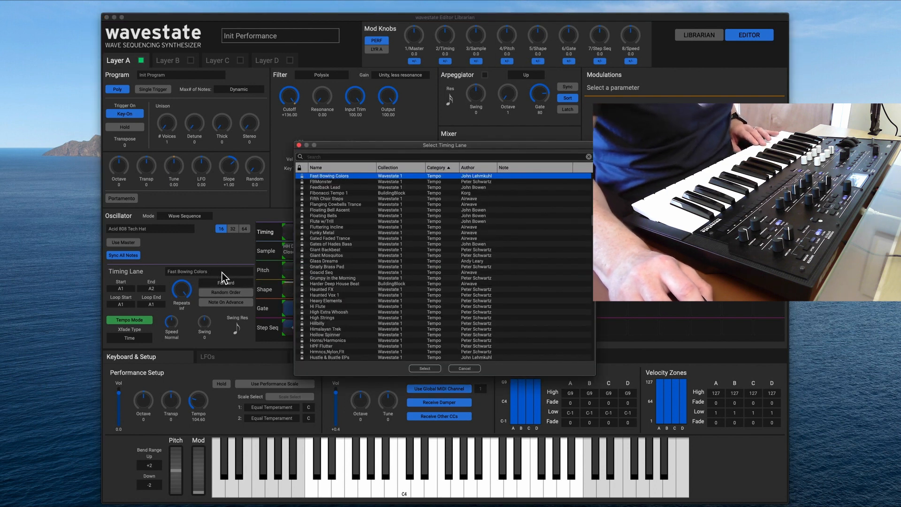
pyautogui.click(351, 188)
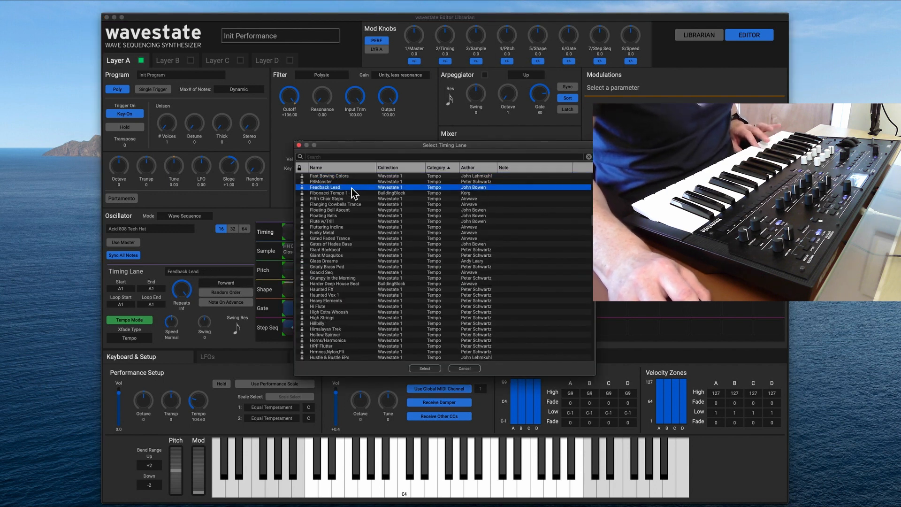
pyautogui.click(351, 192)
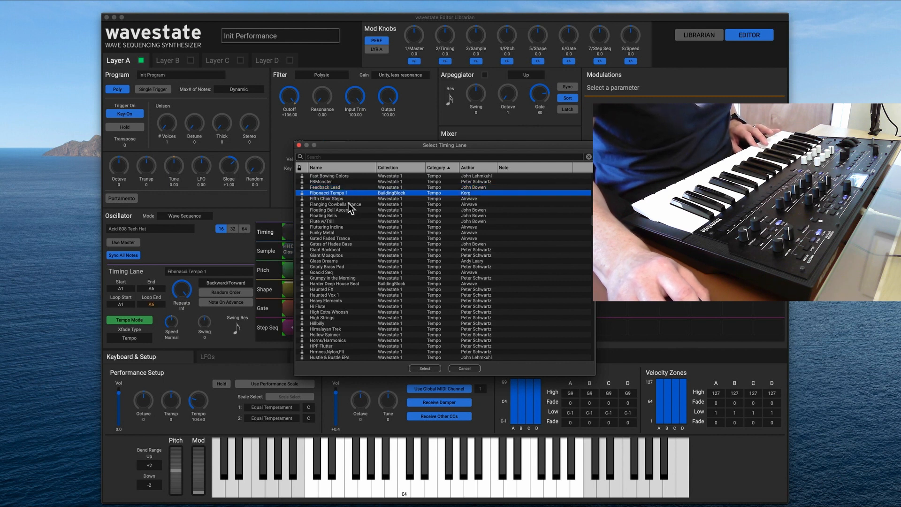
pyautogui.click(347, 199)
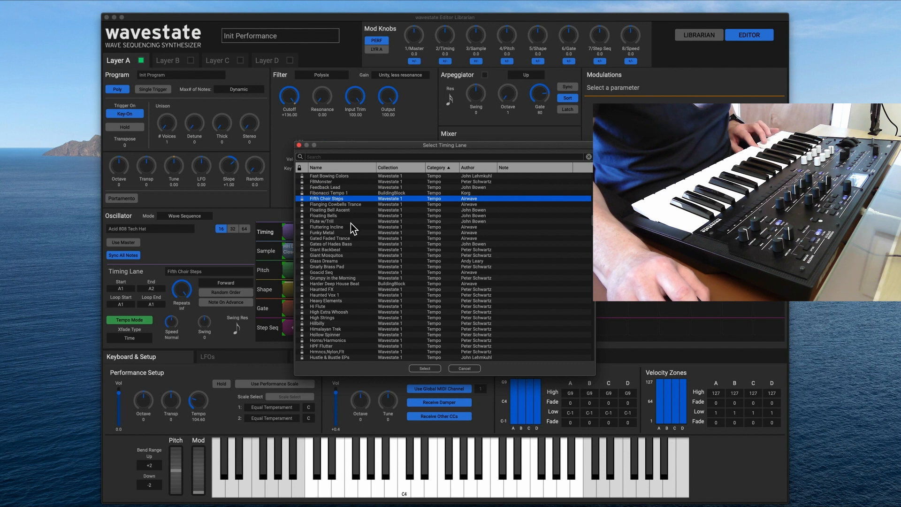
pyautogui.click(350, 239)
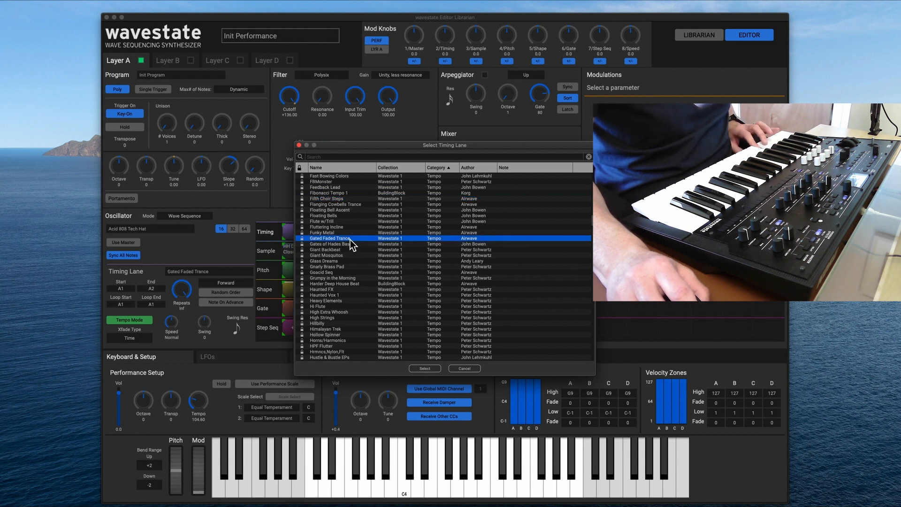
# Set the timing lane of Layer A's wave sequence back to Fast Bowing Colors.
pyautogui.scroll(1, 351, 183)
pyautogui.click(348, 177)
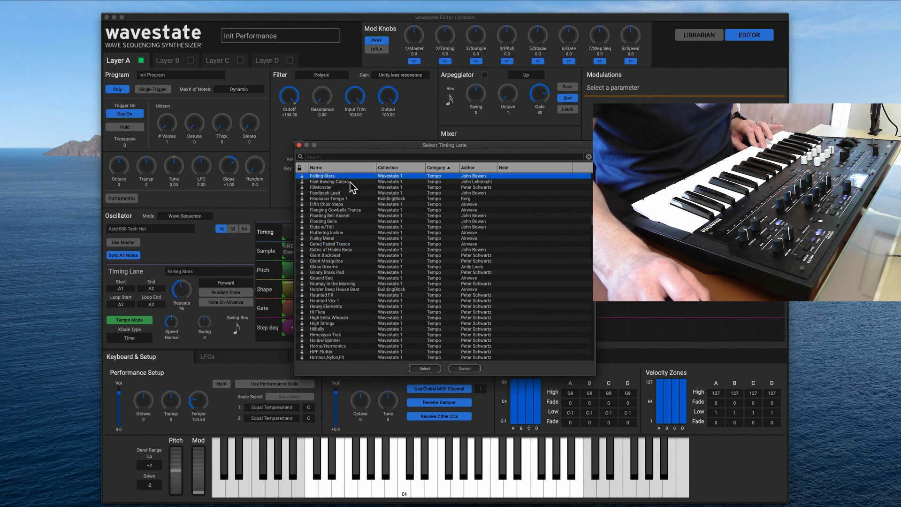
pyautogui.click(350, 183)
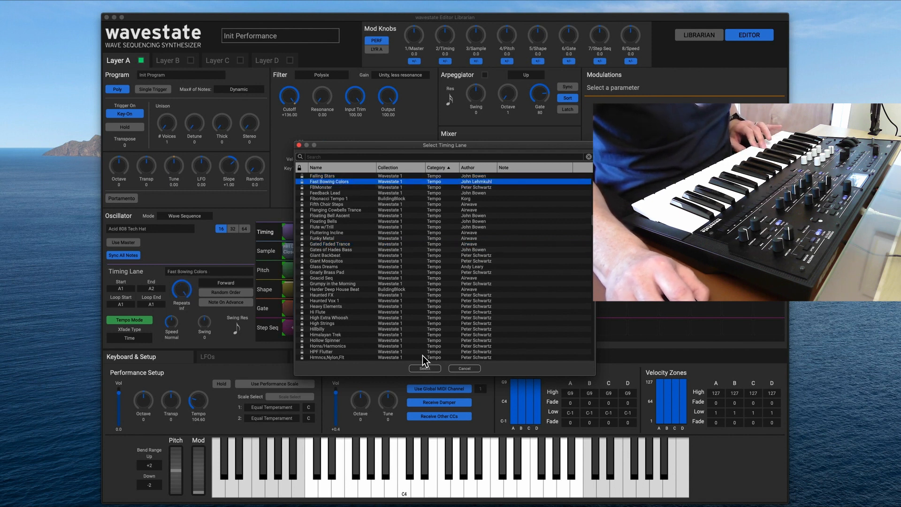
pyautogui.click(425, 368)
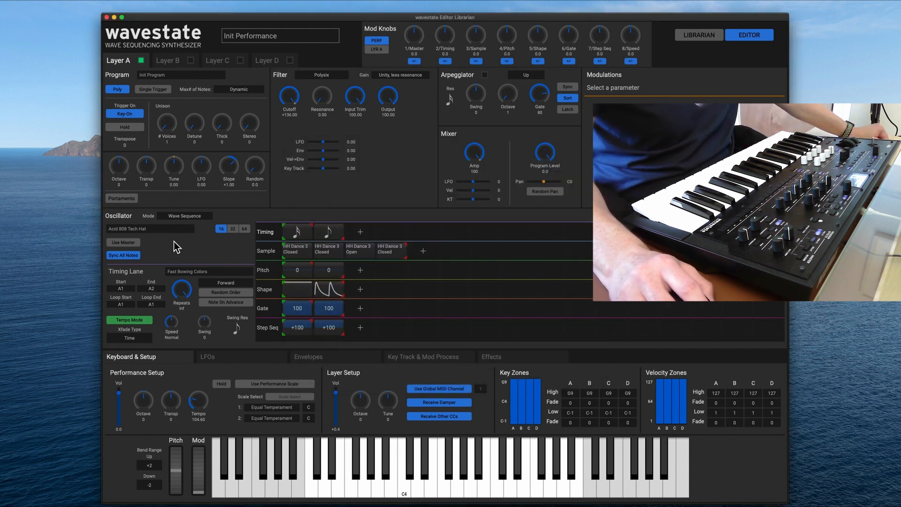
# Audition the 20" Wub Bass and Hi Magic Bells programs and load A Shaped Unison Low on Layer A.
pyautogui.click(196, 75)
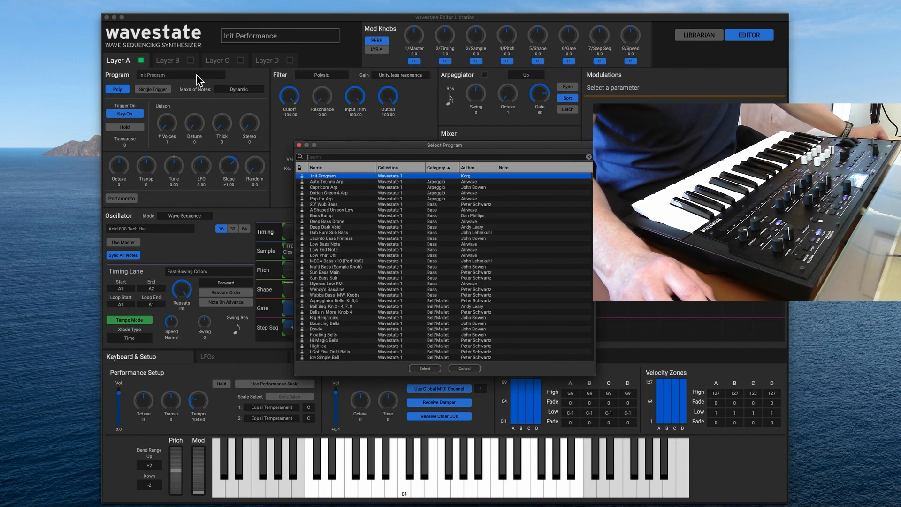
pyautogui.click(332, 204)
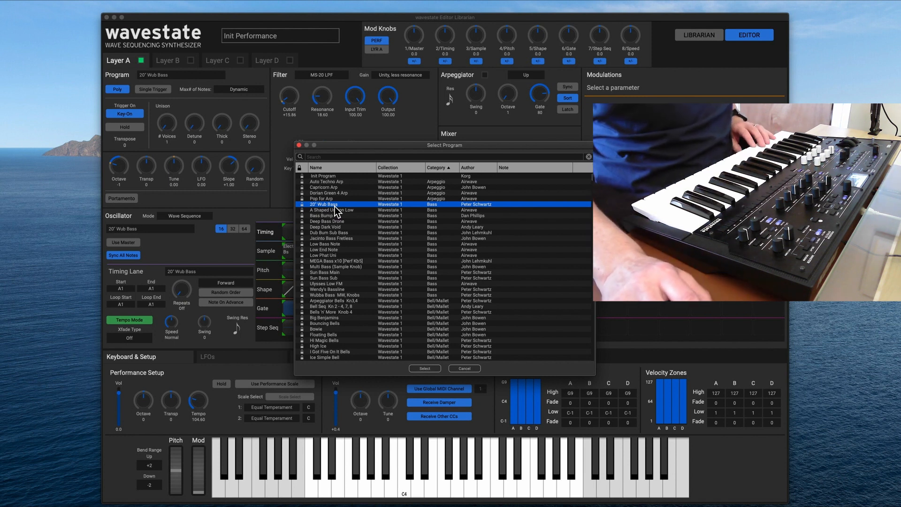
pyautogui.click(335, 210)
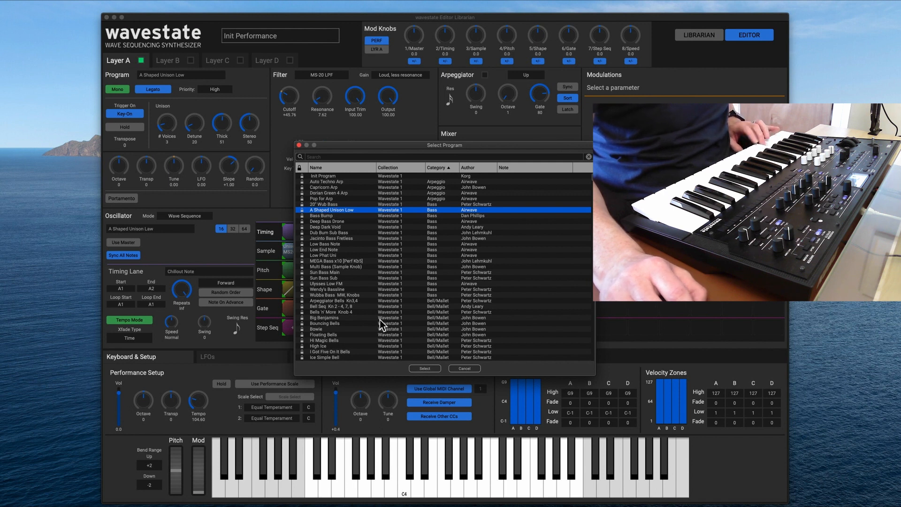
pyautogui.scroll(-3, 358, 300)
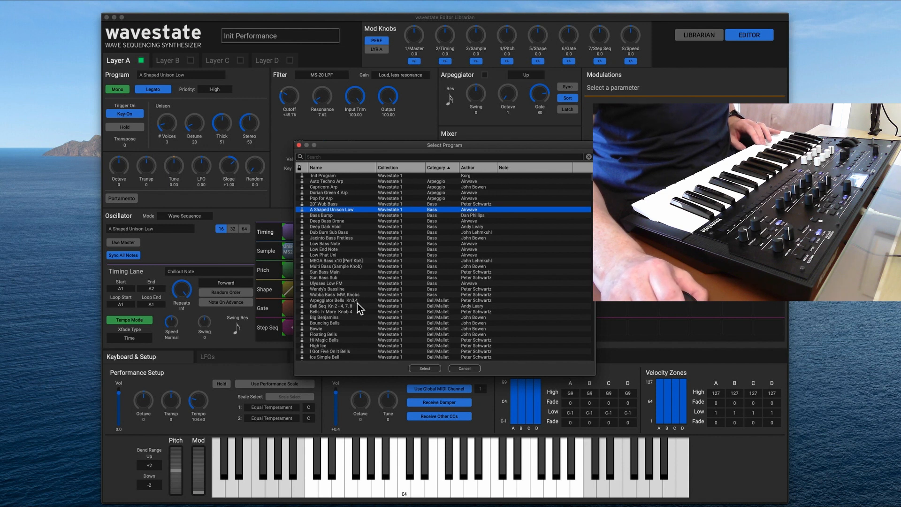
pyautogui.click(356, 314)
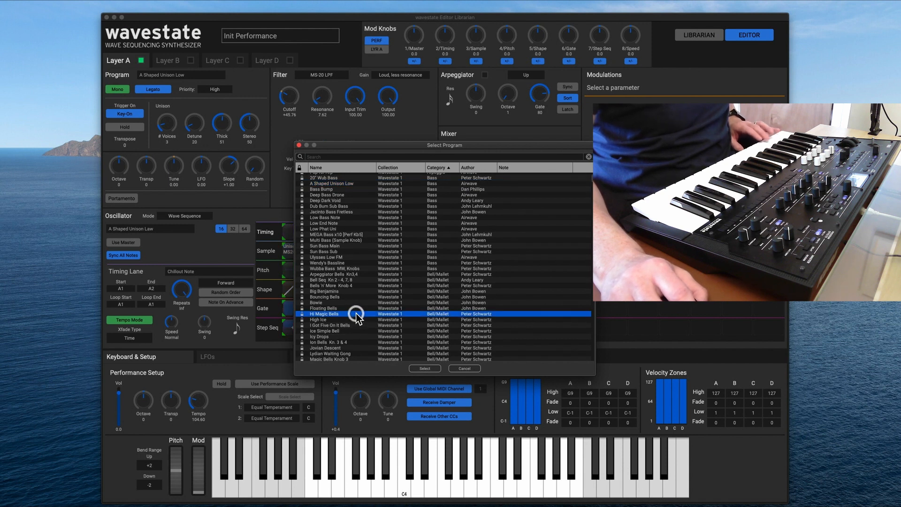
pyautogui.scroll(3, 354, 307)
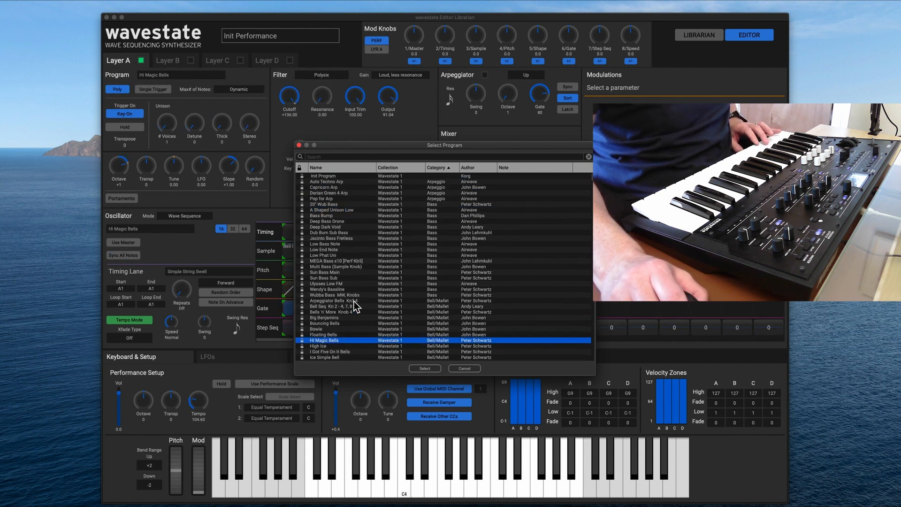
pyautogui.click(351, 210)
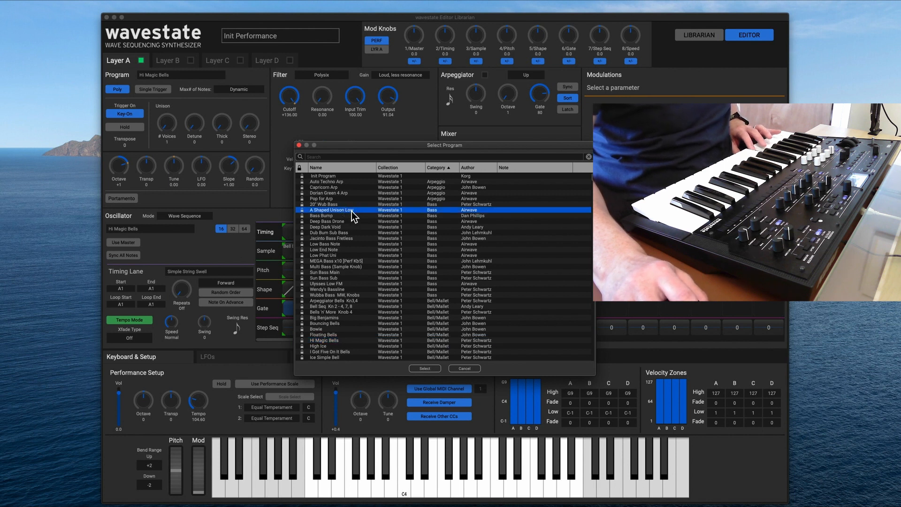
pyautogui.click(417, 368)
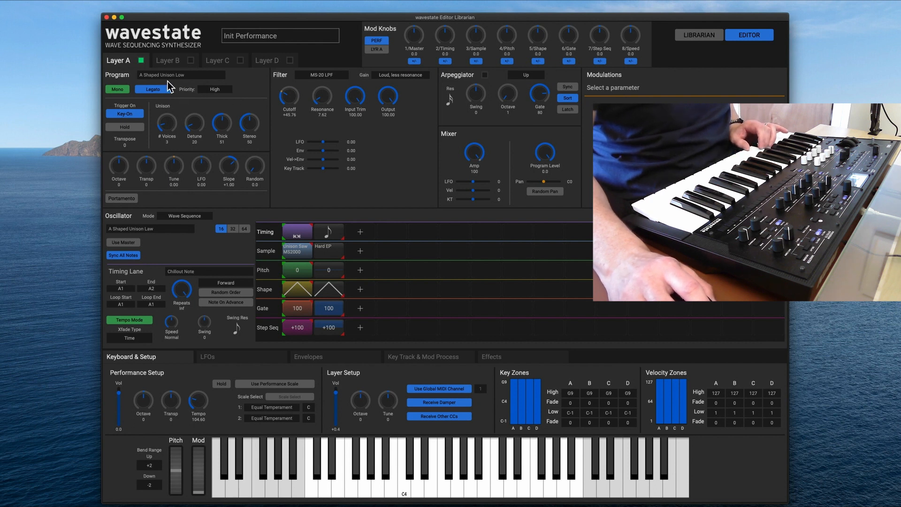
# Switch on Layer B and set its oscillator mode to Single Multisample.
pyautogui.click(165, 61)
pyautogui.click(190, 60)
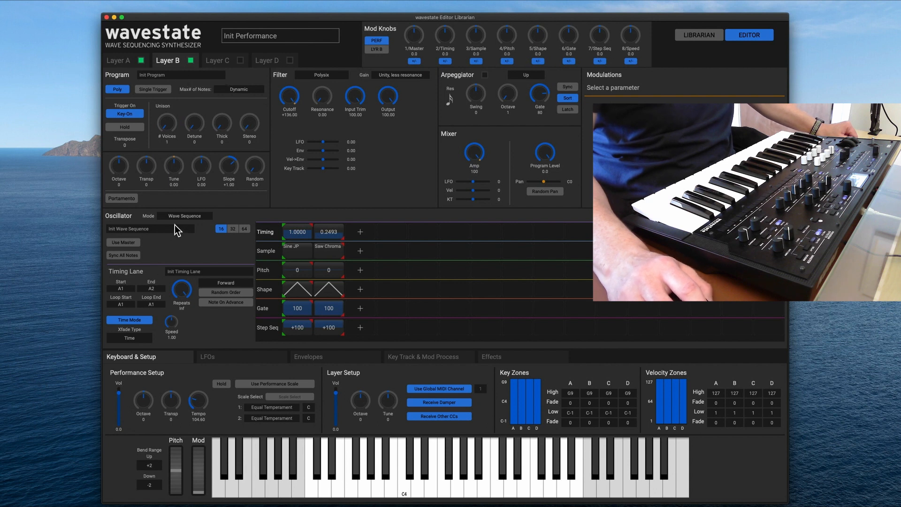
pyautogui.click(181, 214)
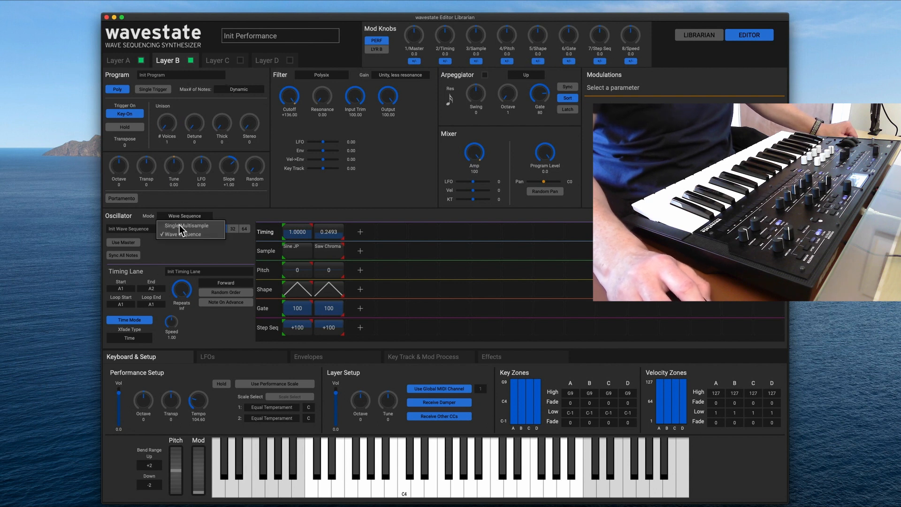
pyautogui.click(179, 225)
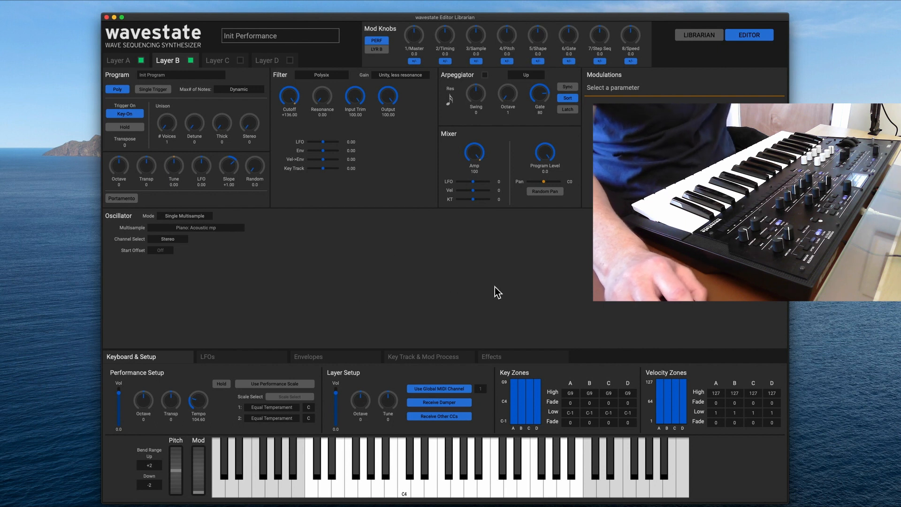
# Switch Layer B's oscillator to Wave Sequence and return it to Single Multisample to compare both modes.
pyautogui.click(186, 216)
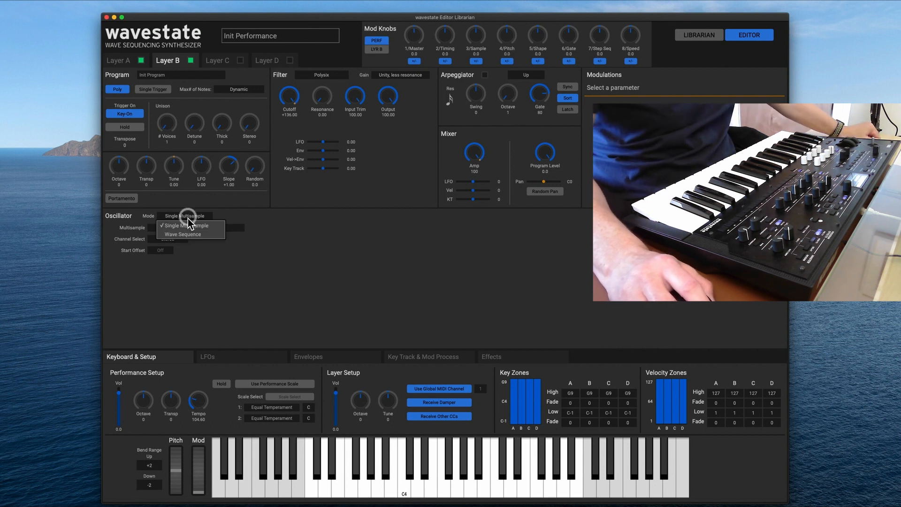
pyautogui.click(189, 236)
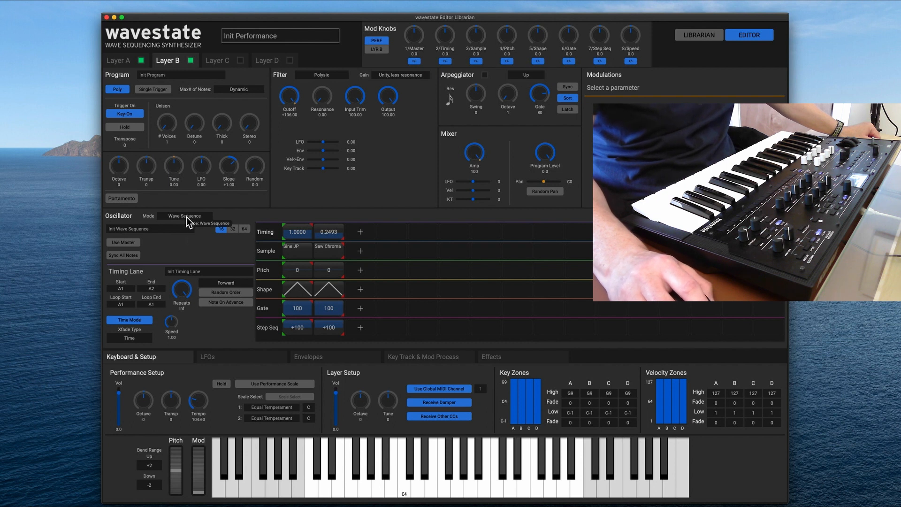
pyautogui.click(187, 217)
pyautogui.click(187, 226)
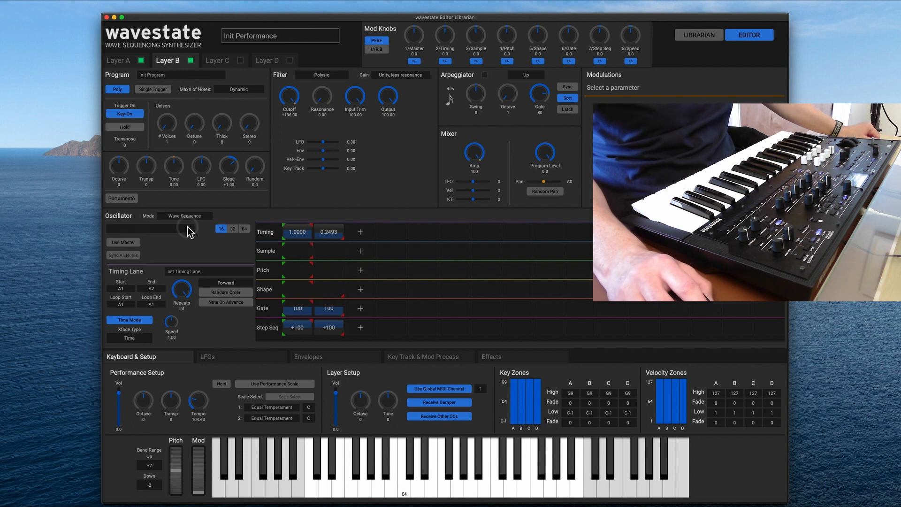
# Browse the multisamples for Layer B's oscillator and audition Piano: M1 Piano and Piano_WS: GrandPiano.
pyautogui.click(188, 227)
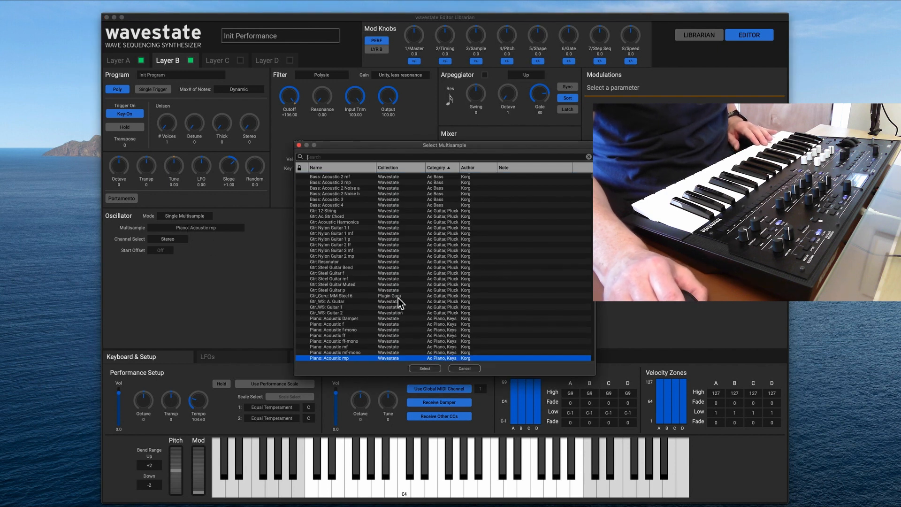
pyautogui.scroll(-2, 398, 296)
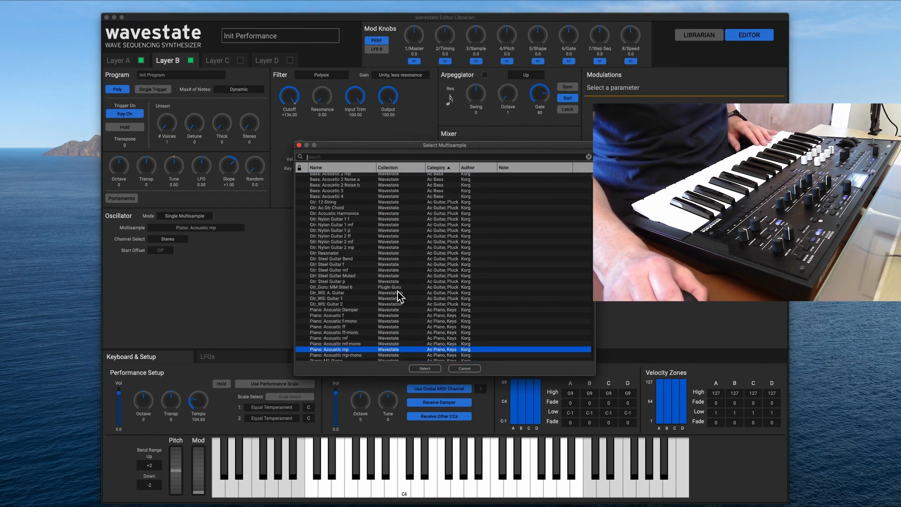
pyautogui.scroll(-10, 398, 292)
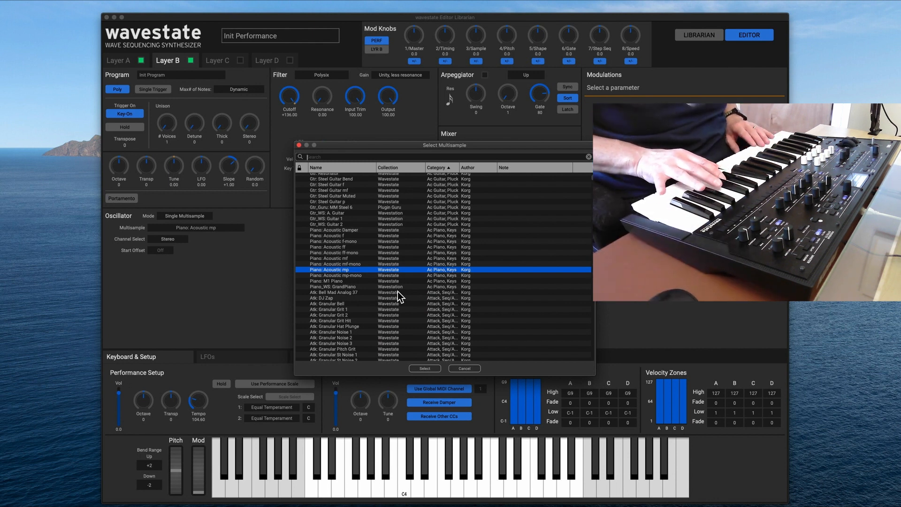
pyautogui.scroll(1, 397, 291)
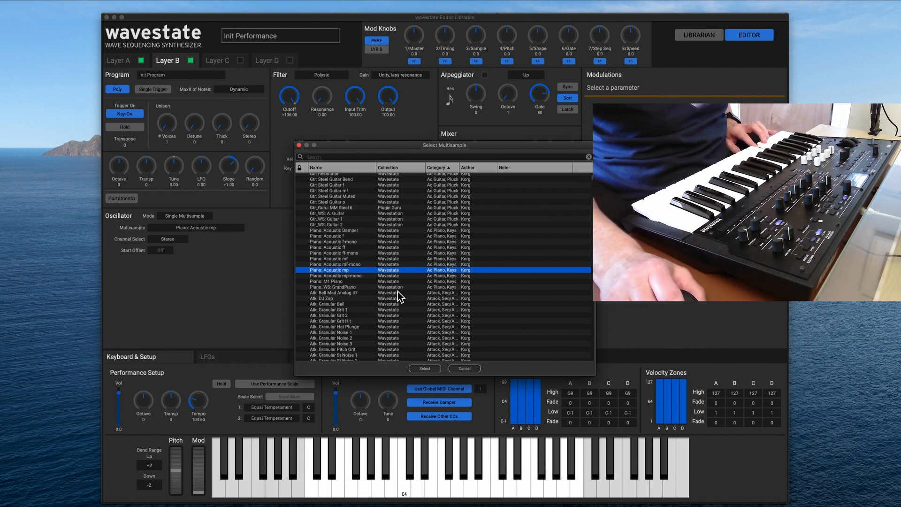
pyautogui.scroll(5, 398, 291)
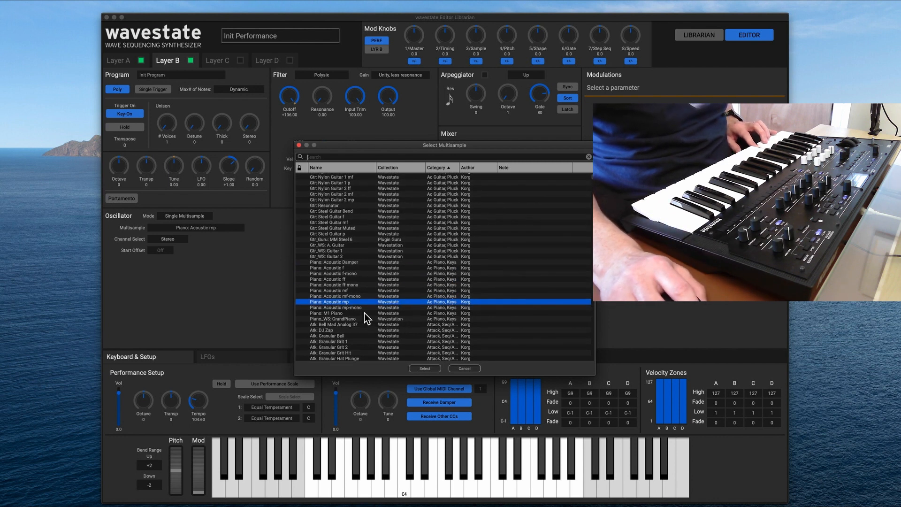
pyautogui.click(364, 313)
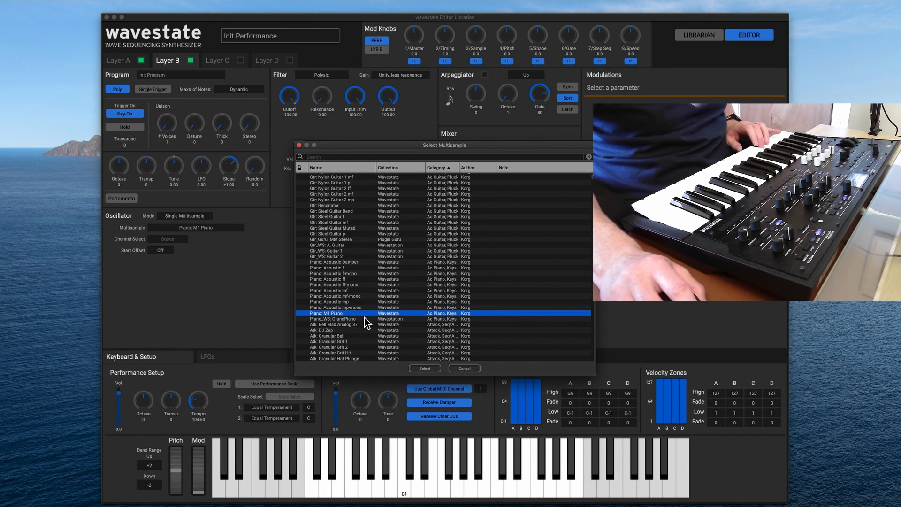
pyautogui.click(365, 317)
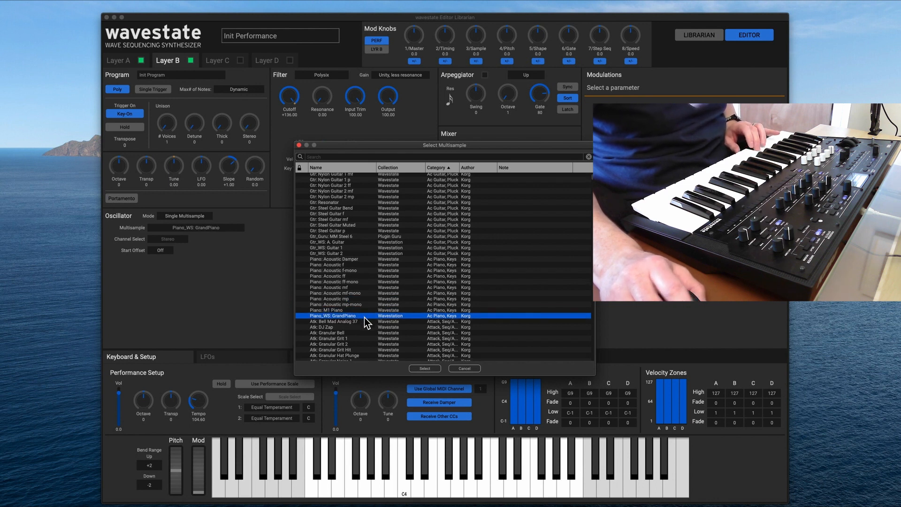
# Audition Piano: Acoustic Damper, then load Piano_WS: GrandPiano as Layer B's multisample.
pyautogui.scroll(-10, 398, 284)
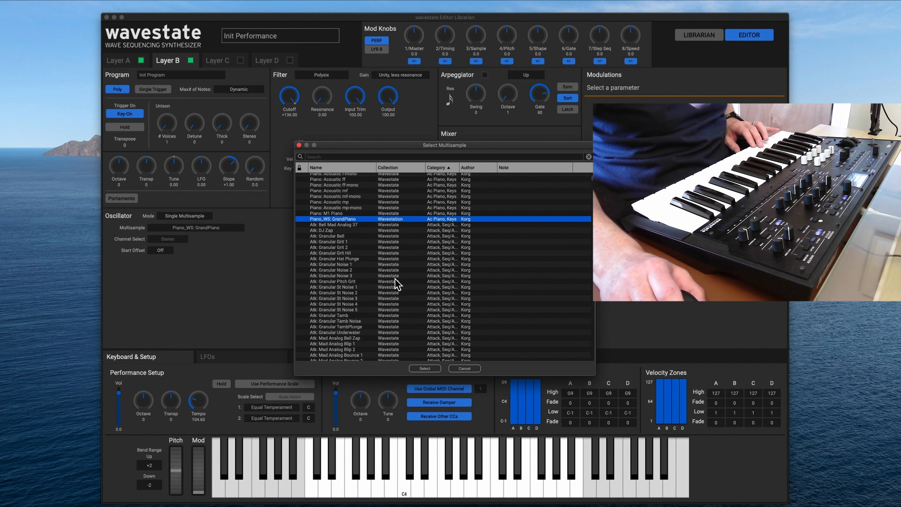
pyautogui.scroll(5, 360, 230)
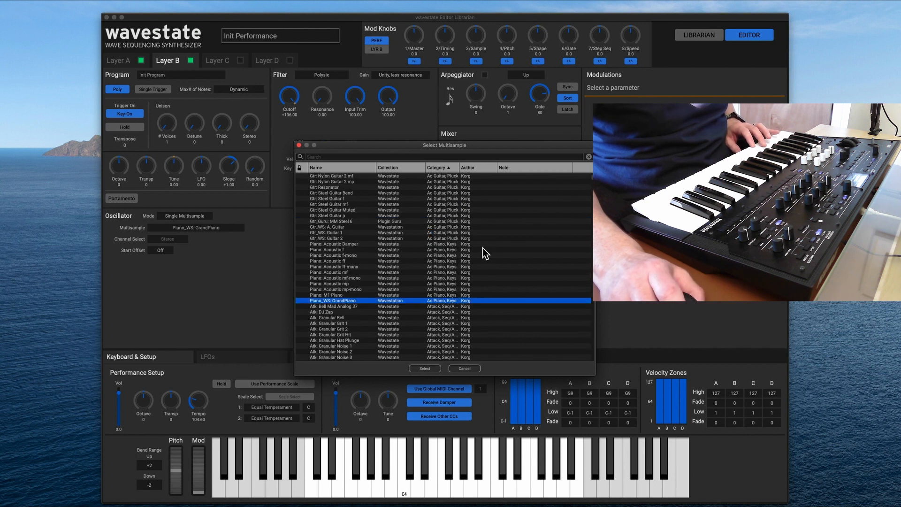
pyautogui.click(404, 244)
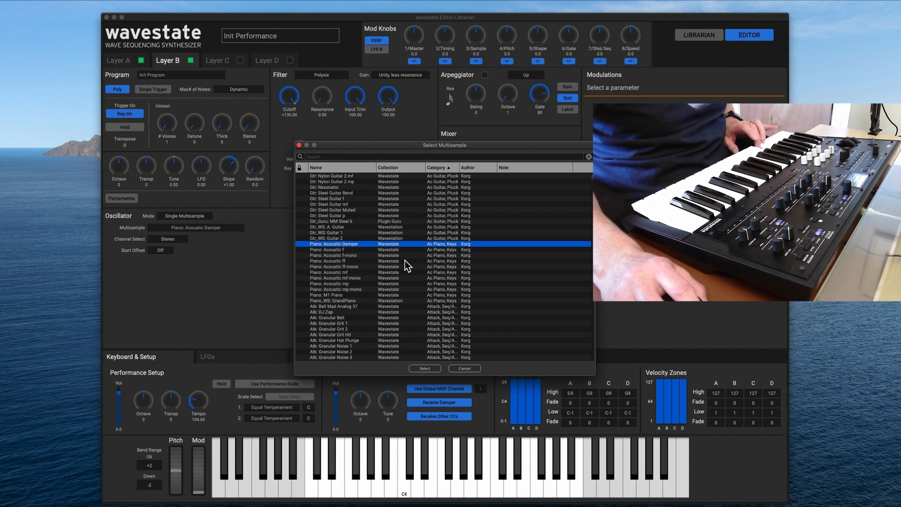
pyautogui.click(405, 301)
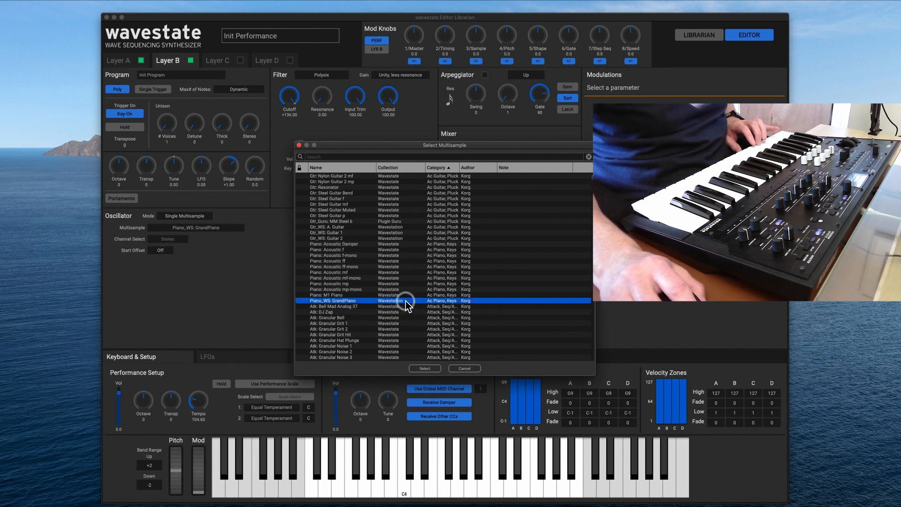
pyautogui.click(425, 369)
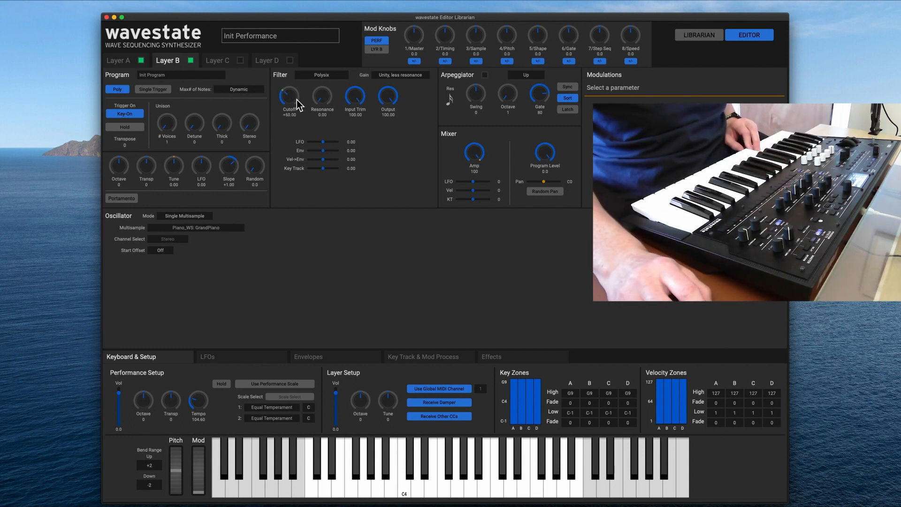
# Switch off Layer A to hear Layer B alone and review Layer B's LFO and envelope settings.
pyautogui.moveTo(297, 101)
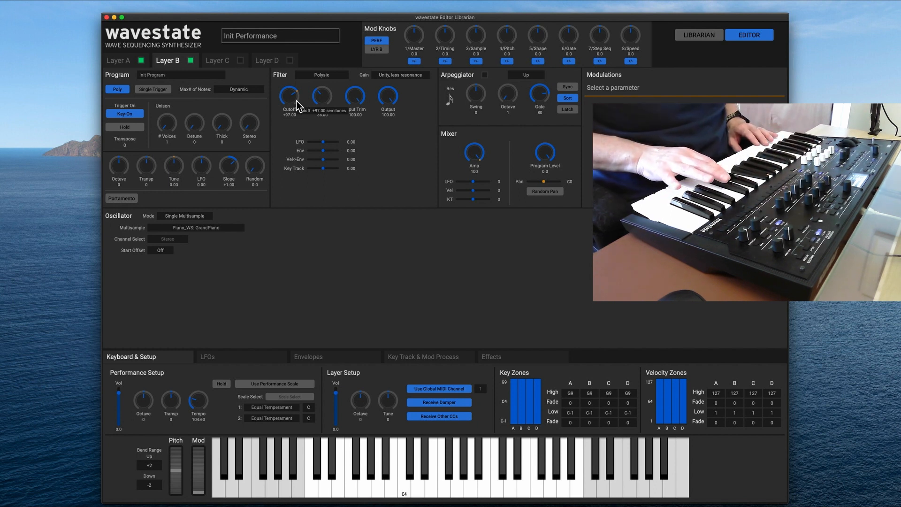
pyautogui.click(141, 61)
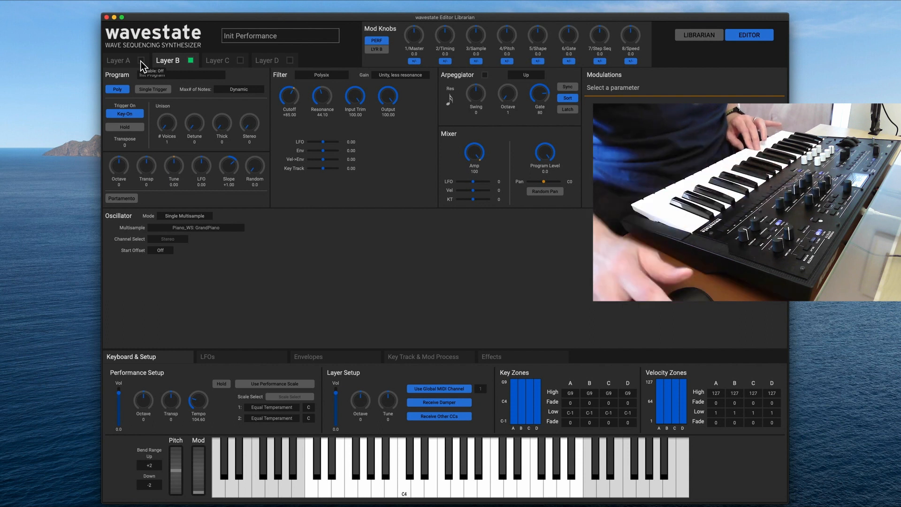
pyautogui.click(272, 358)
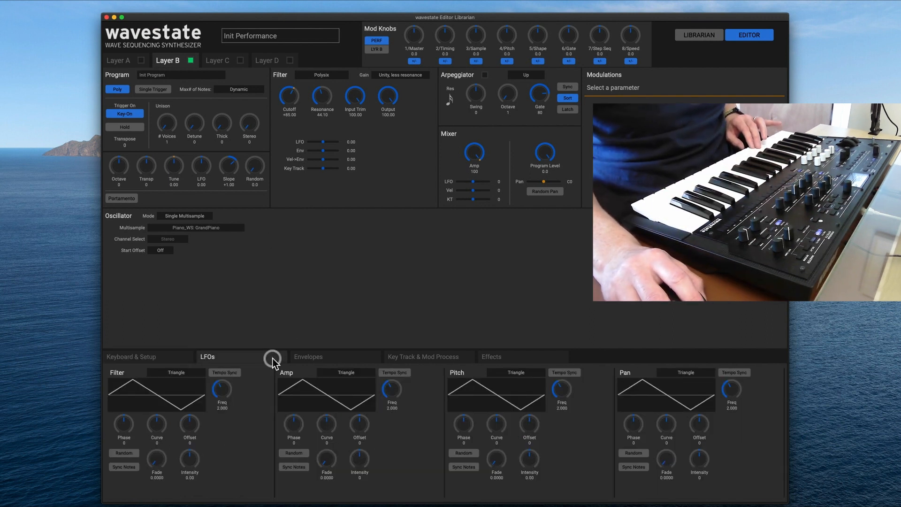
pyautogui.click(334, 355)
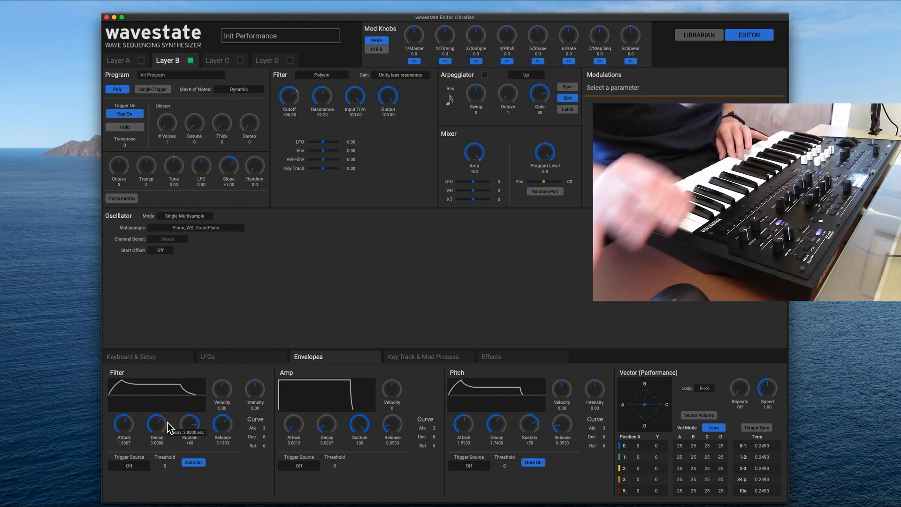
pyautogui.click(233, 358)
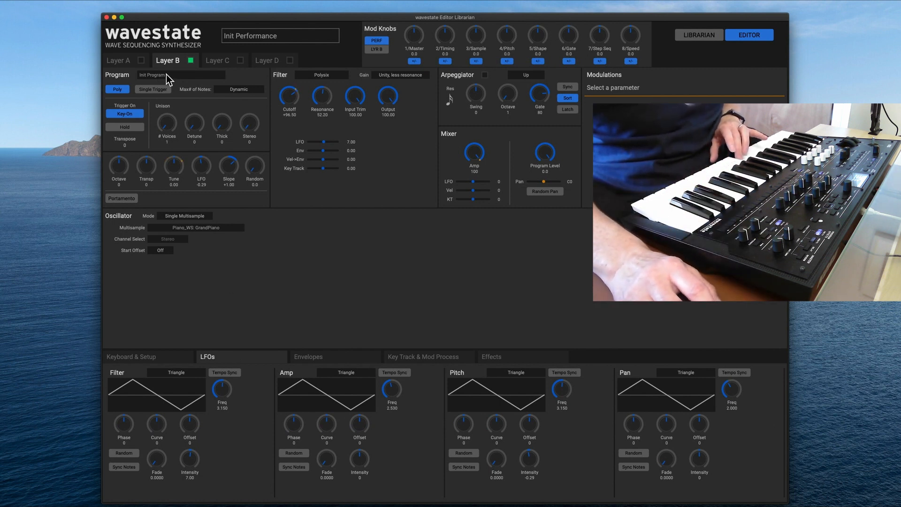
# Switch Layer A back on and lower Layer B's layer volume to about -5.1.
pyautogui.click(141, 60)
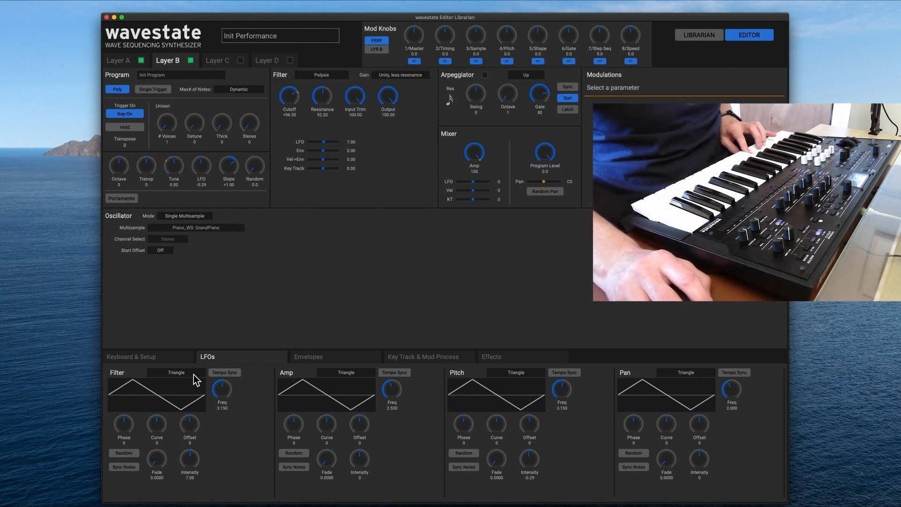
pyautogui.click(165, 362)
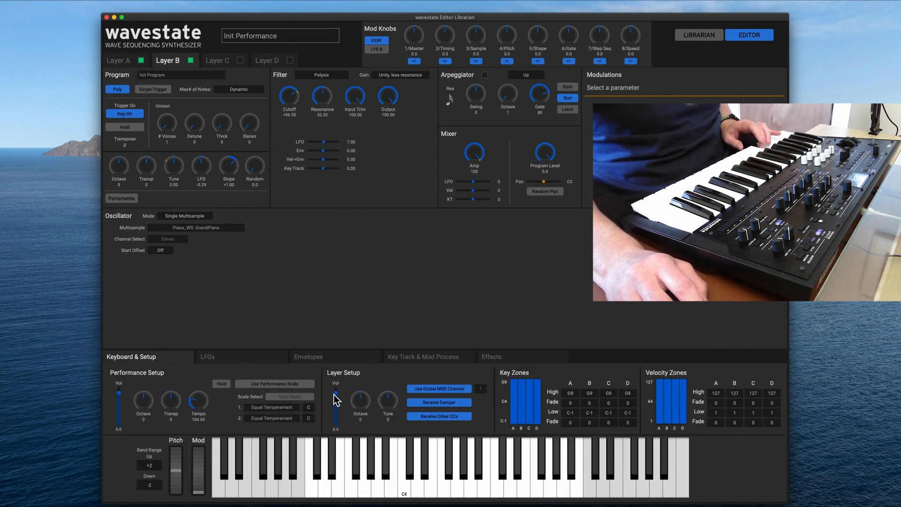
pyautogui.moveTo(333, 394); pyautogui.dragTo(335, 399)
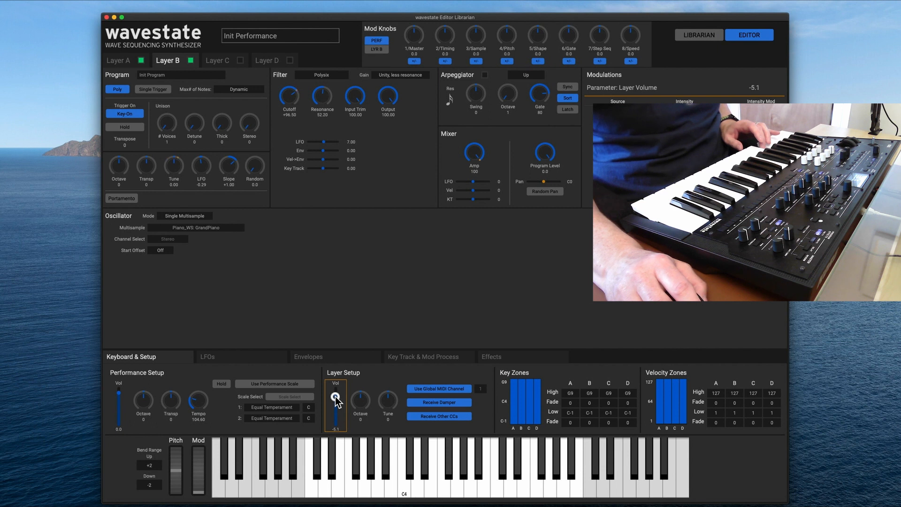
# Show Layer A's wave sequence and try to move the sample lane's end marker beyond step A2.
pyautogui.click(123, 61)
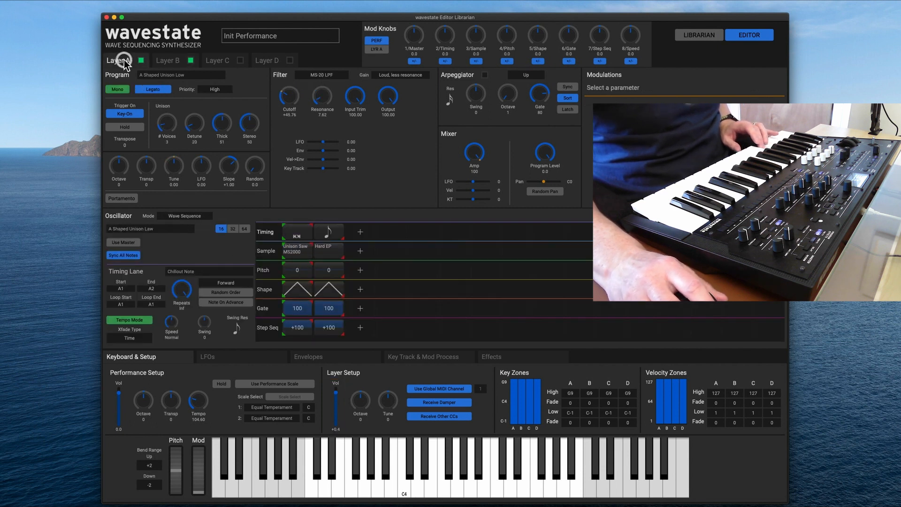
pyautogui.click(172, 65)
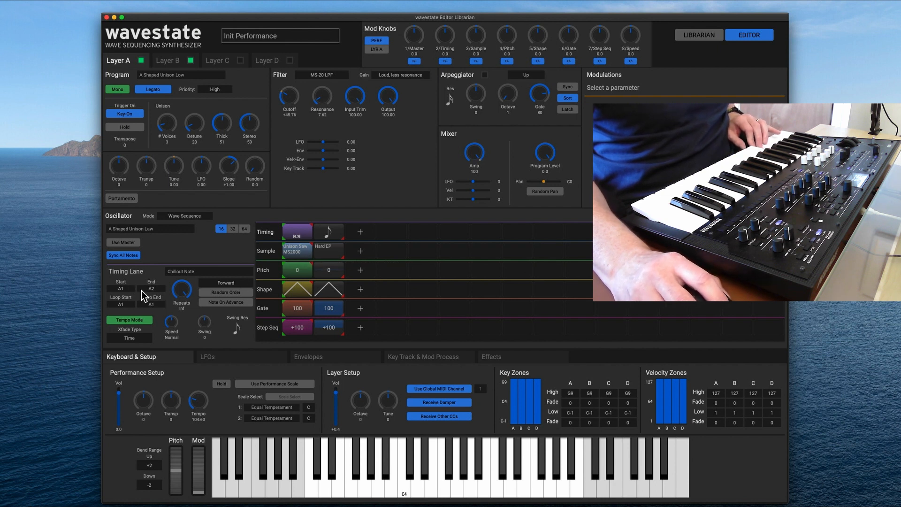
pyautogui.click(313, 250)
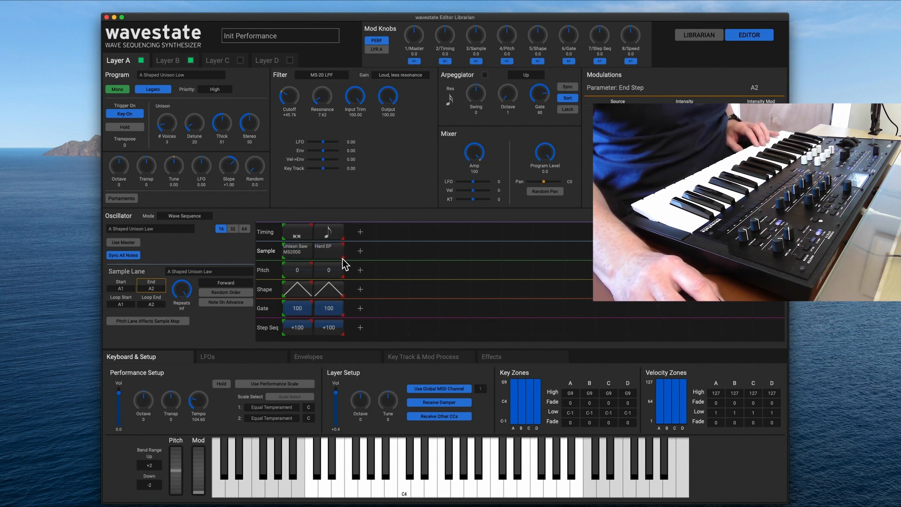
pyautogui.click(344, 258)
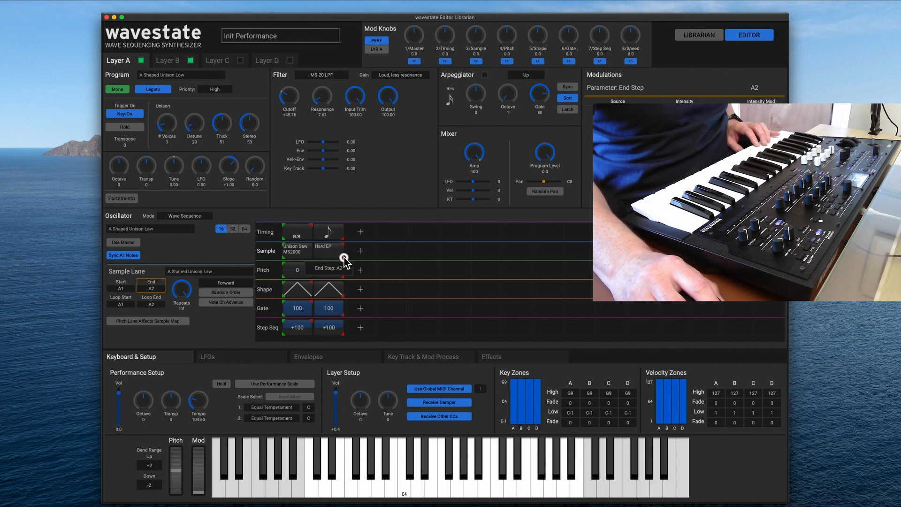
pyautogui.moveTo(344, 257)
pyautogui.mouseDown()
pyautogui.moveTo(319, 258)
pyautogui.moveTo(376, 250)
pyautogui.mouseUp()
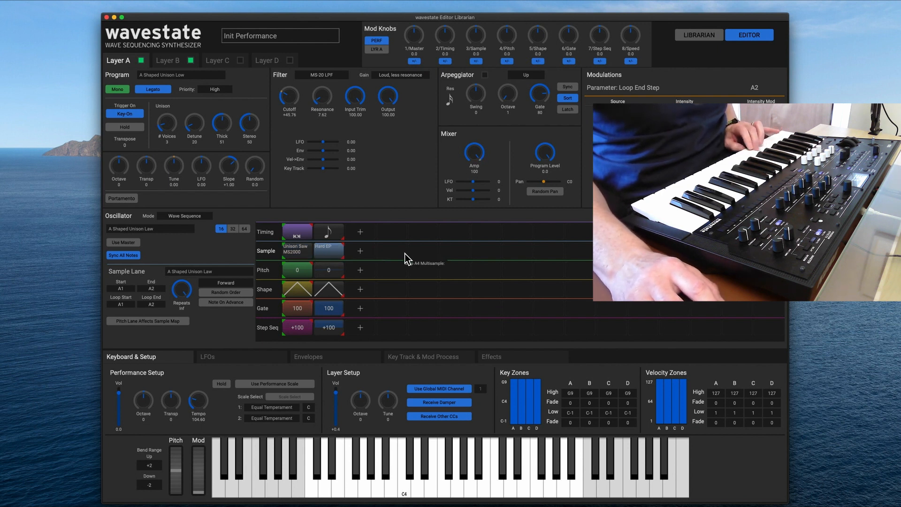
# Add a third step using the Hard EP sample to the sample lane of Layer A's wave sequence.
pyautogui.click(322, 249)
pyautogui.click(341, 250)
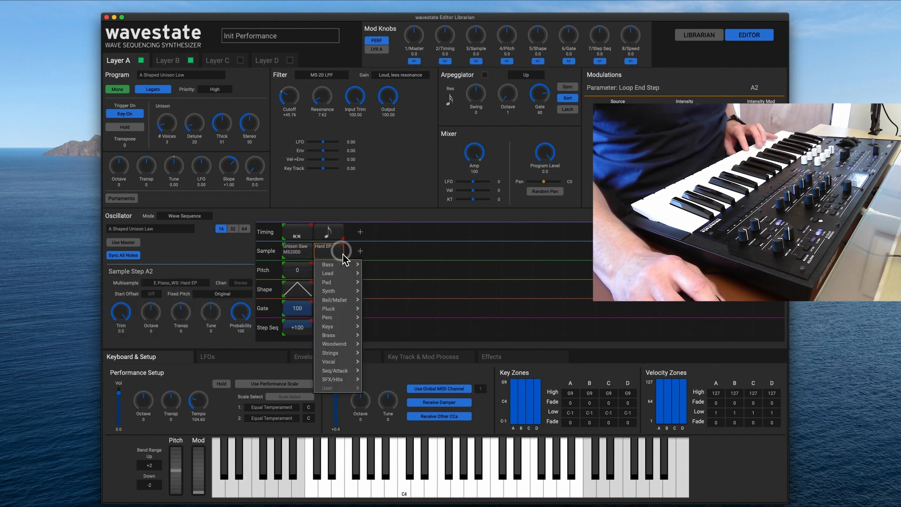
pyautogui.click(357, 253)
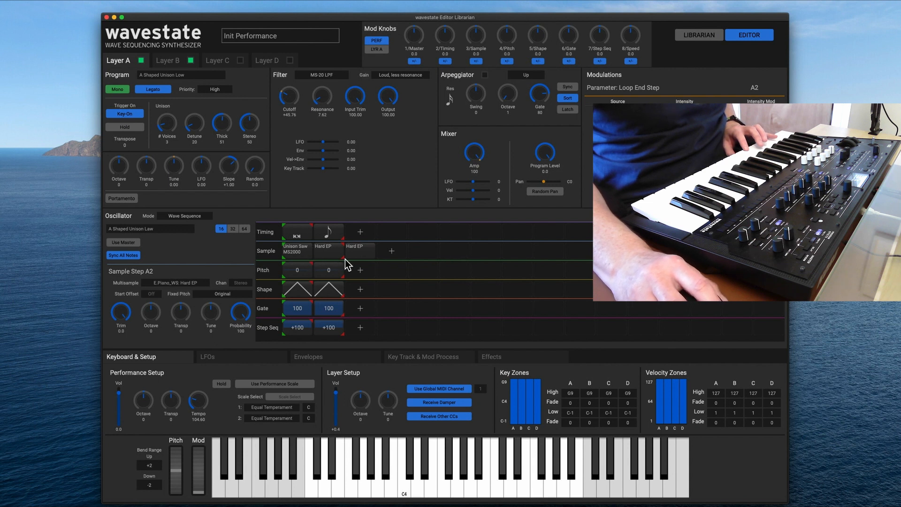
# Set the sample lane's end step to A1 and delete sample step A3.
pyautogui.click(344, 259)
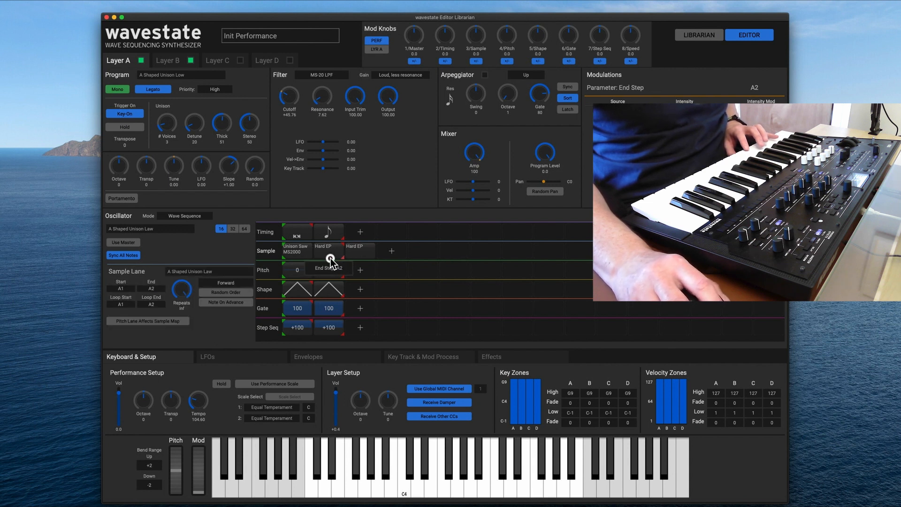
pyautogui.rightClick(359, 252)
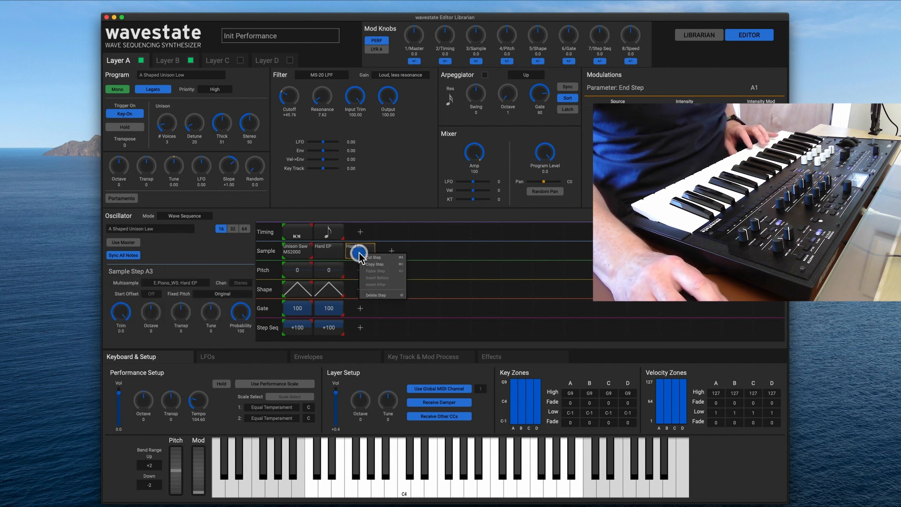
pyautogui.click(375, 292)
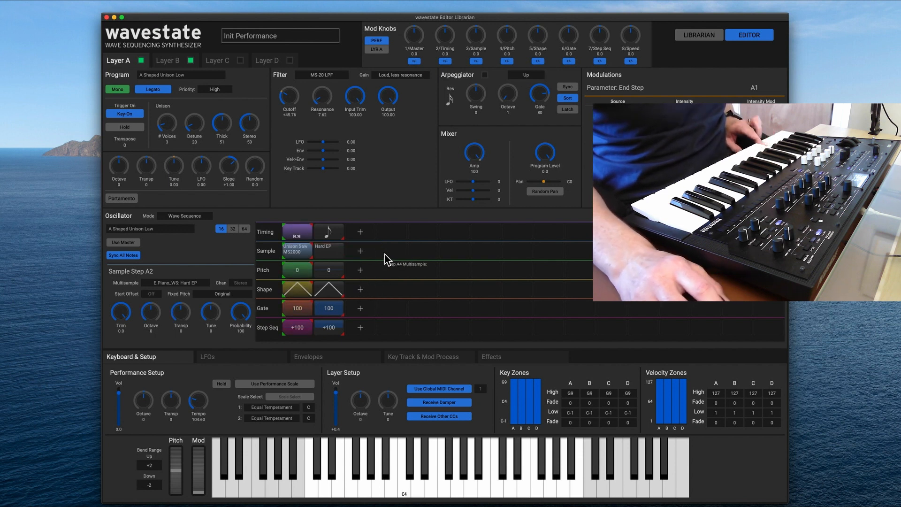
# Switch on Layer C in Wave Sequence mode and open its list of wave sequences.
pyautogui.click(221, 61)
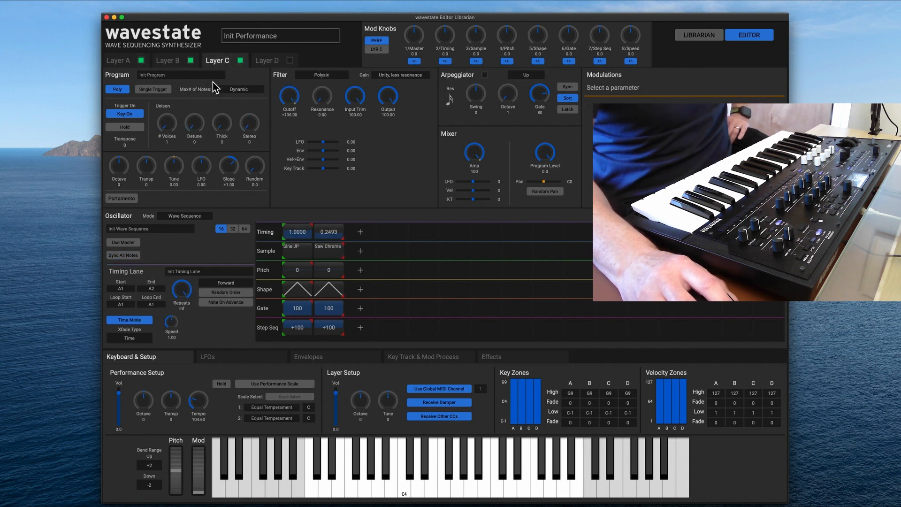
pyautogui.click(203, 217)
pyautogui.click(198, 234)
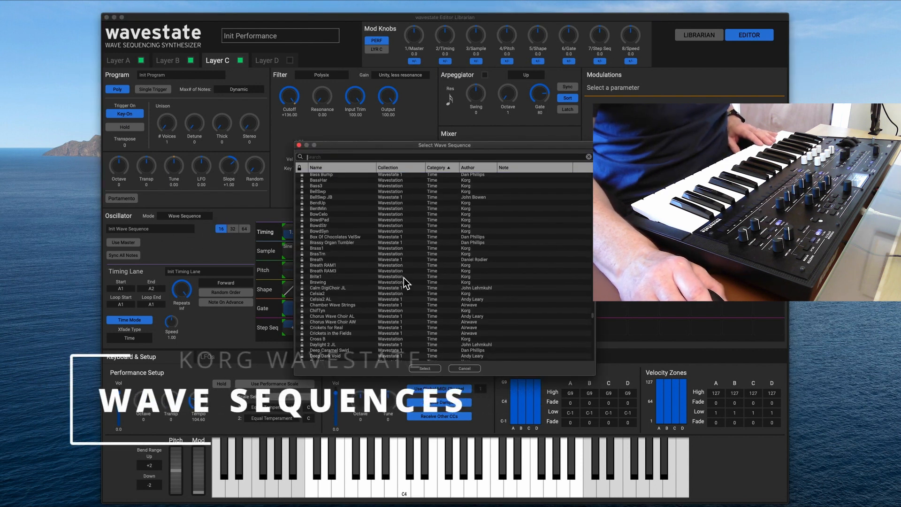
# Audition the Chorus Wave Choir AW, ChifTyn and Chamber Wave Strings wave sequences on Layer C.
pyautogui.scroll(-1, 391, 299)
pyautogui.click(369, 318)
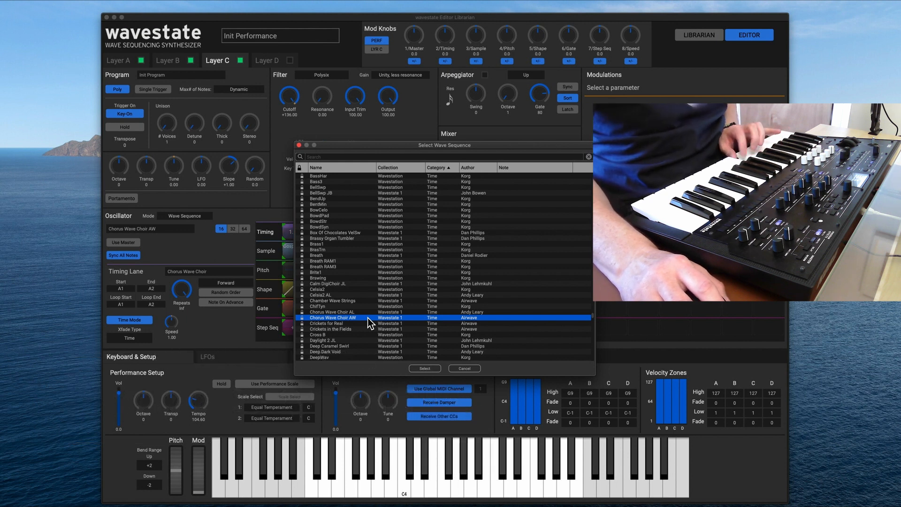
pyautogui.click(365, 308)
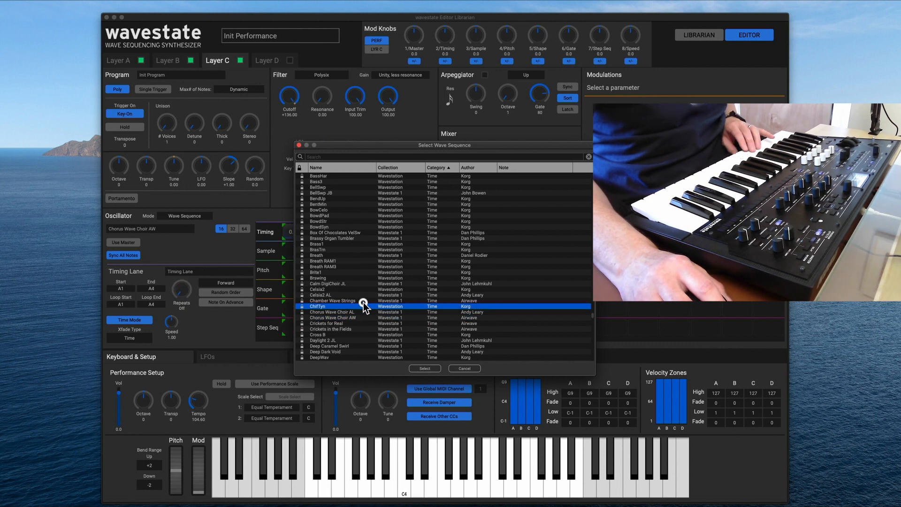
pyautogui.click(363, 300)
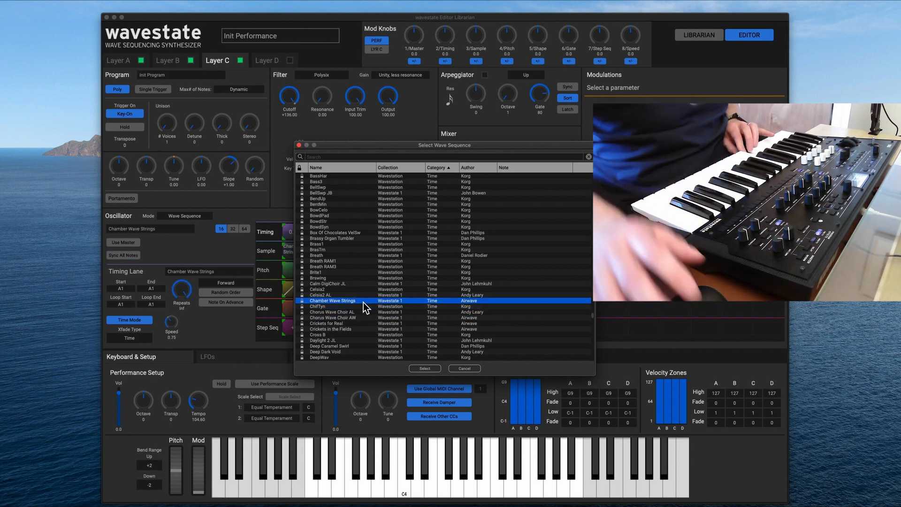
# Audition the Bass3 and BellSwp wave sequences on Layer C.
pyautogui.scroll(1, 364, 271)
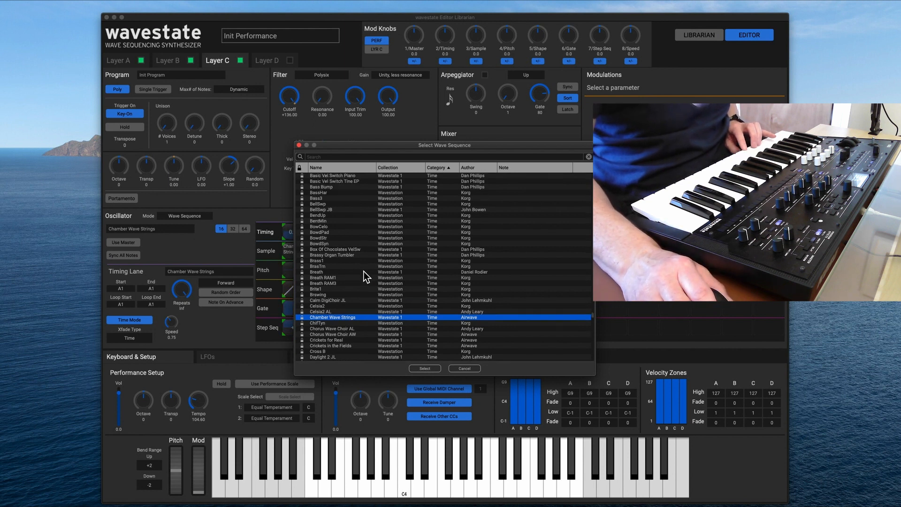
pyautogui.scroll(1, 364, 272)
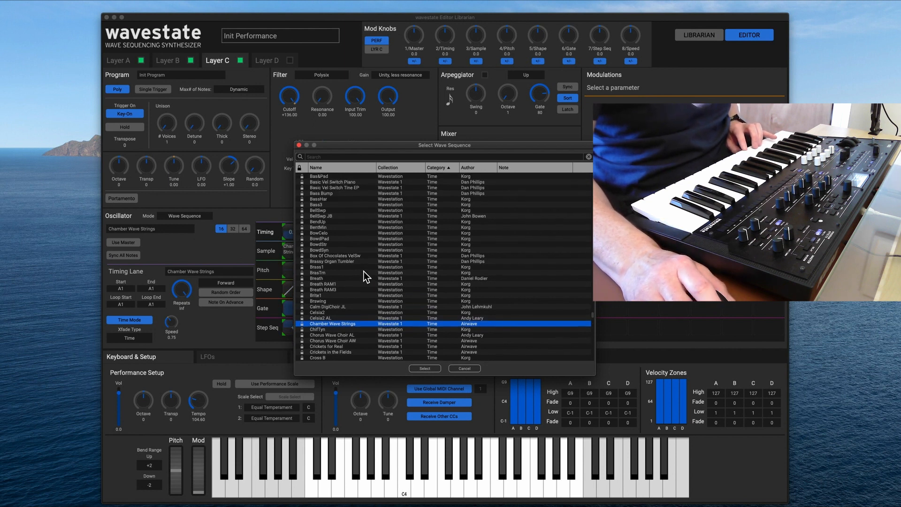
pyautogui.scroll(3, 364, 271)
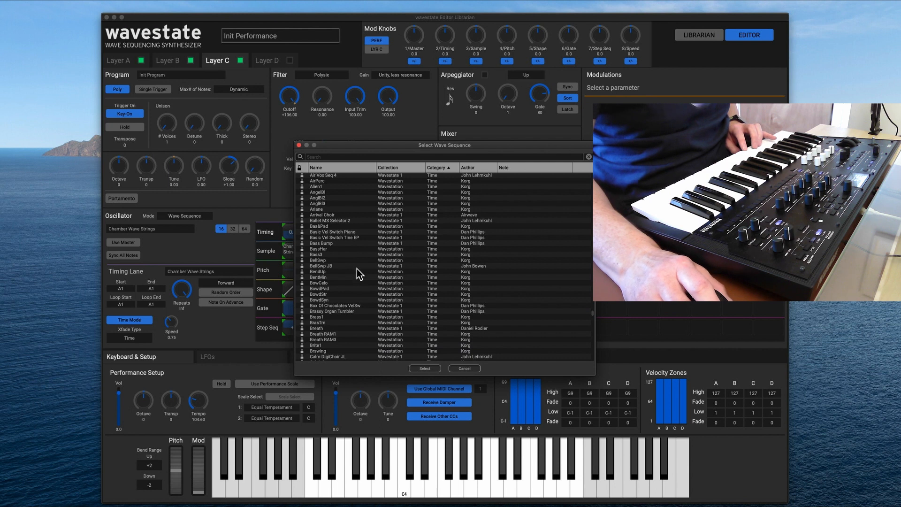
pyautogui.scroll(1, 356, 271)
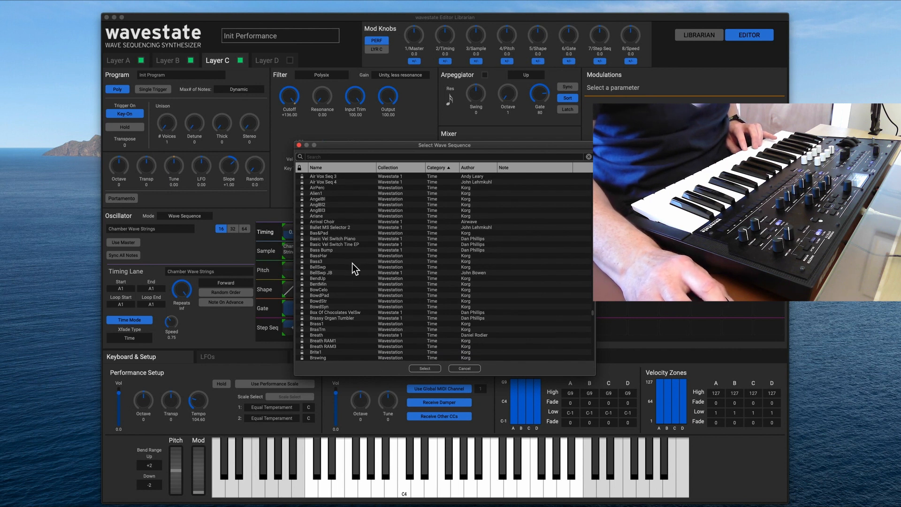
pyautogui.click(352, 261)
pyautogui.click(351, 266)
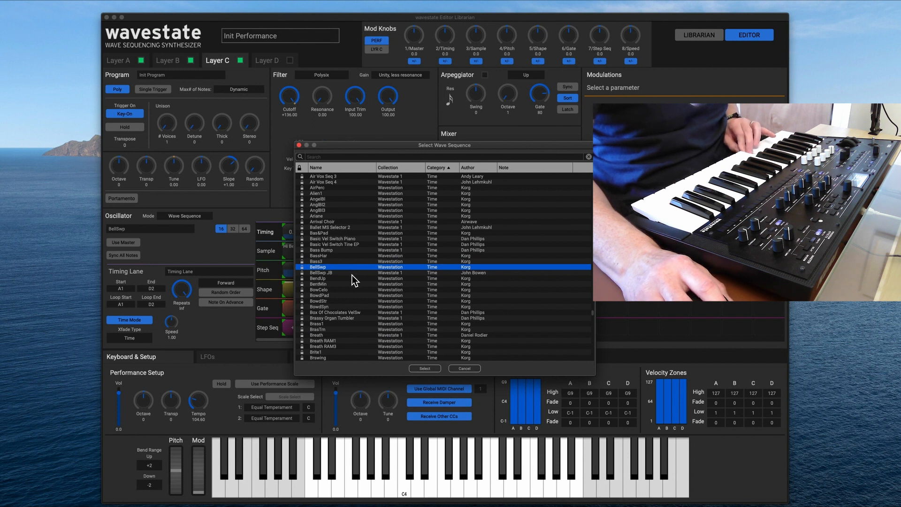
# Compare Air Vox Seq 3, 4 and 2, and load Air Vox Seq 2 as Layer C's wave sequence.
pyautogui.scroll(1, 356, 296)
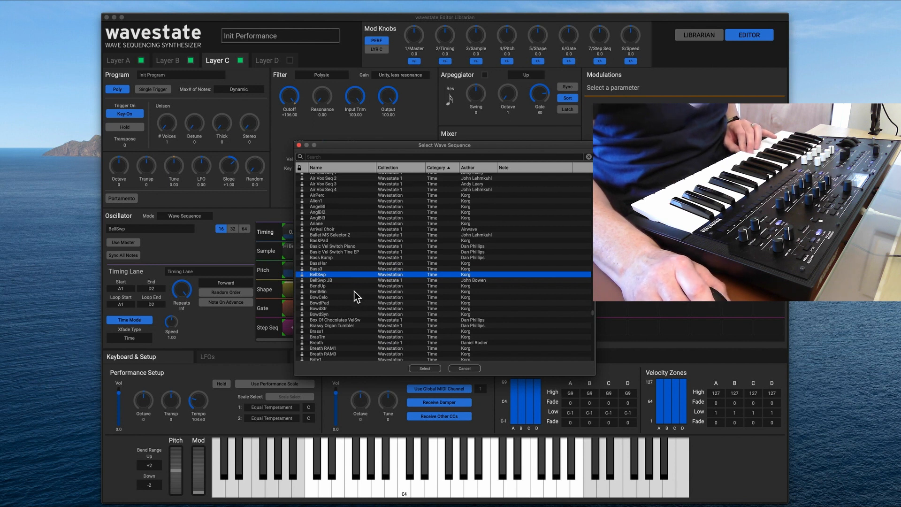
pyautogui.scroll(3, 356, 282)
pyautogui.click(351, 235)
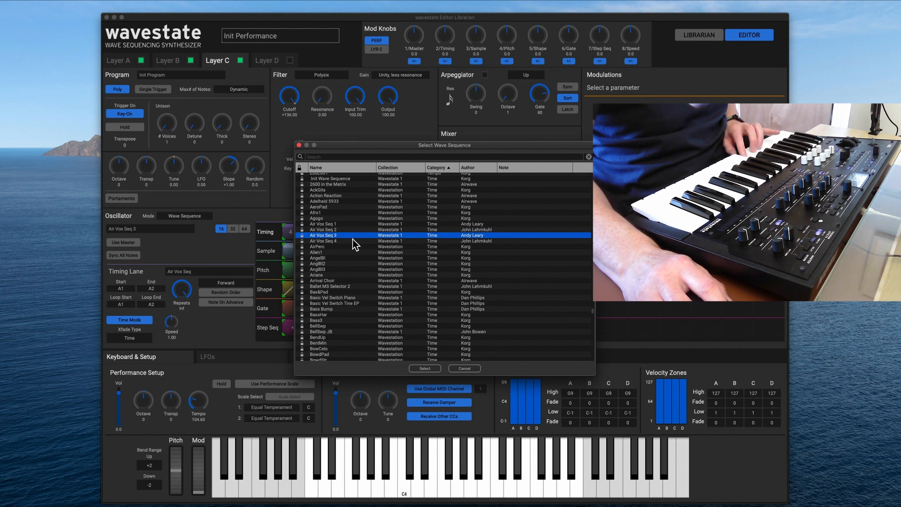
pyautogui.click(353, 243)
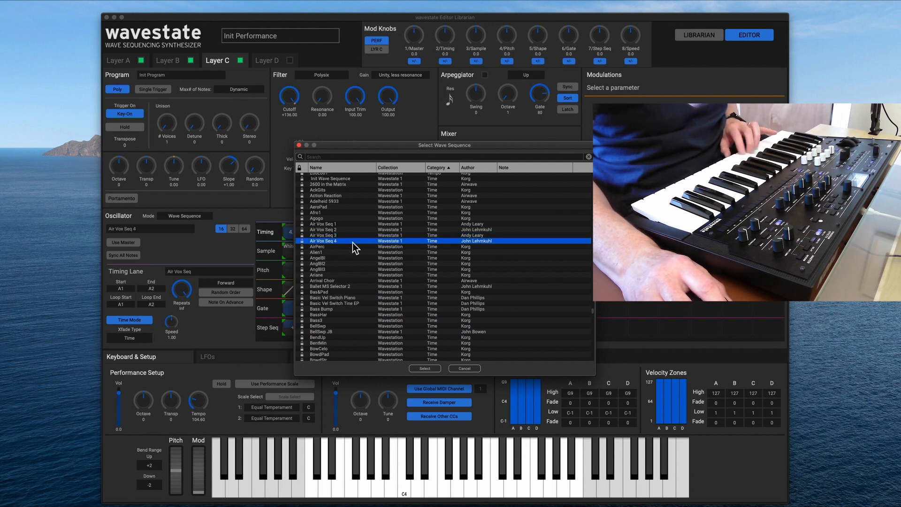
pyautogui.click(352, 235)
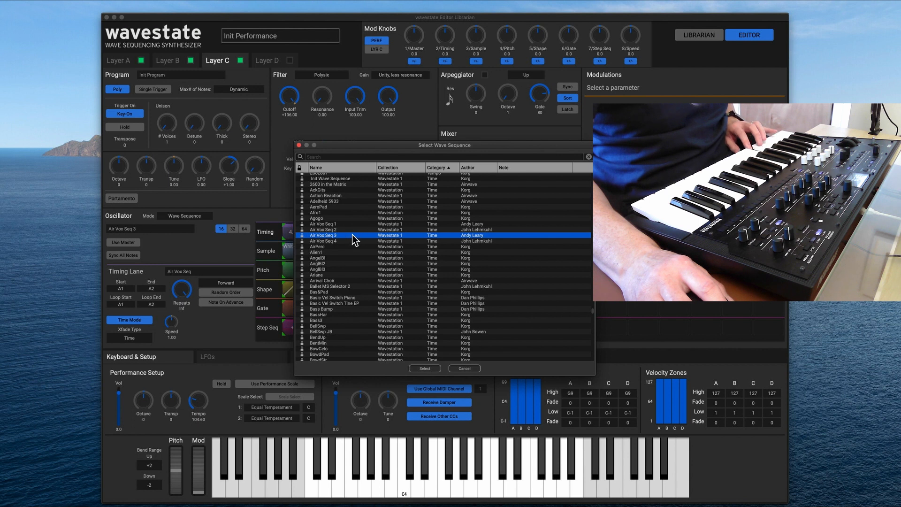
pyautogui.click(353, 229)
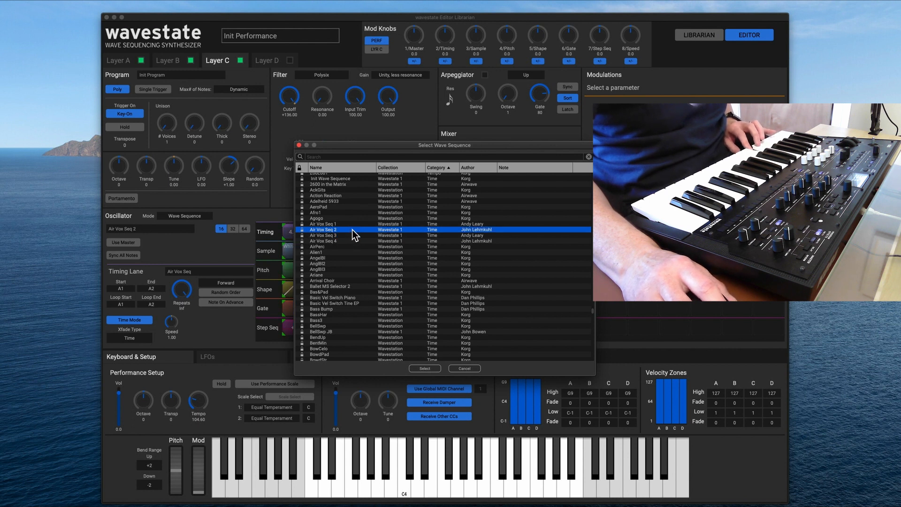
pyautogui.click(435, 368)
# Switch off Layers B and A, leaving only Layer C sounding, and show Layer C's settings.
pyautogui.click(190, 61)
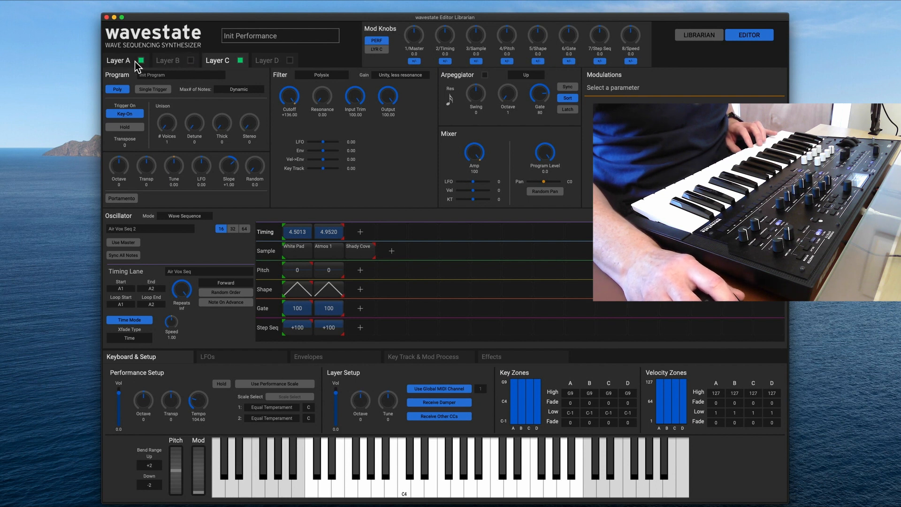
pyautogui.click(138, 61)
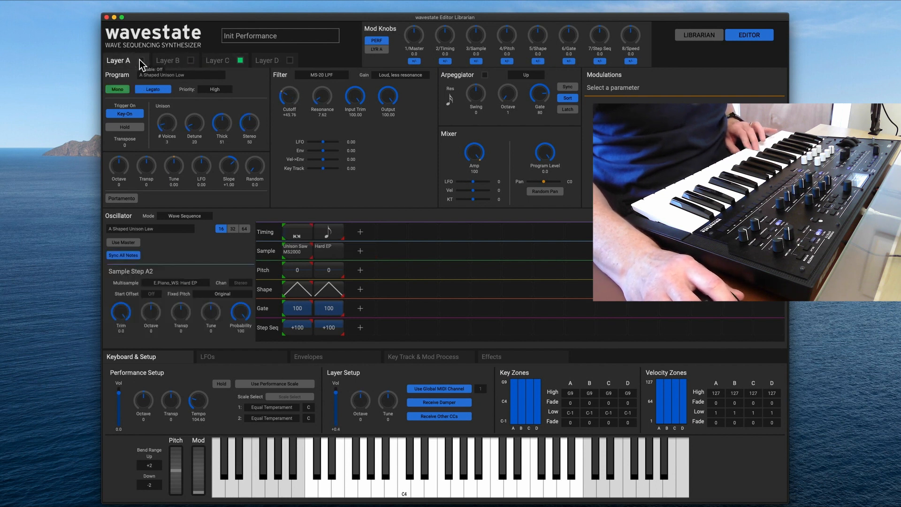
pyautogui.click(236, 59)
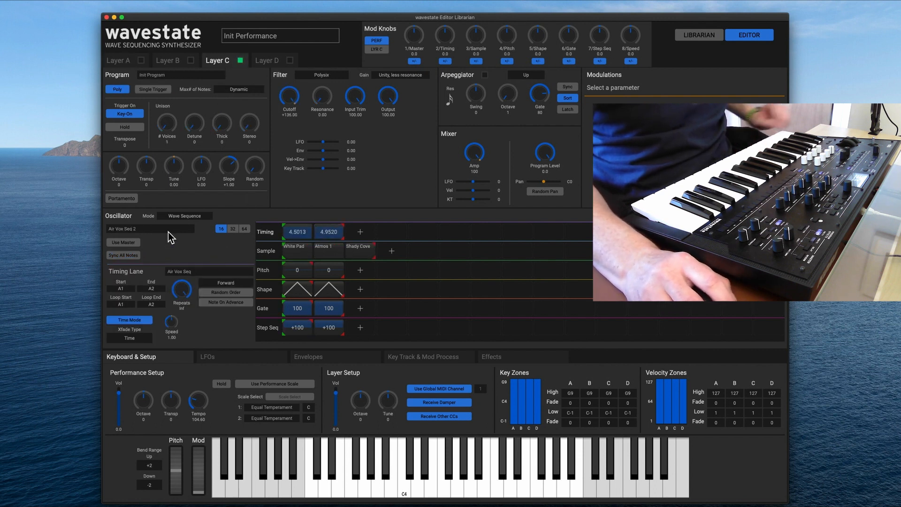
# Load the Wub Gated Synth wave sequence into Layer C, with layer volume -3.6 and sample lane end step A4.
pyautogui.click(181, 229)
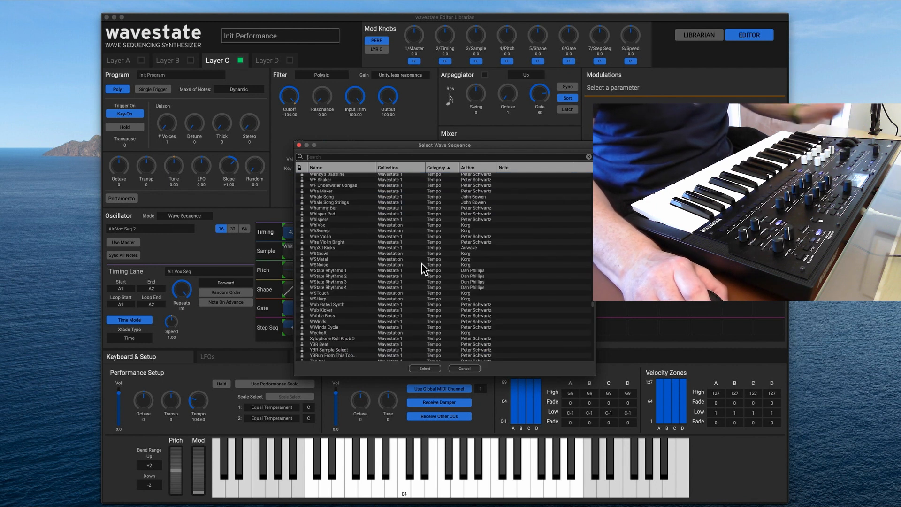
pyautogui.click(369, 215)
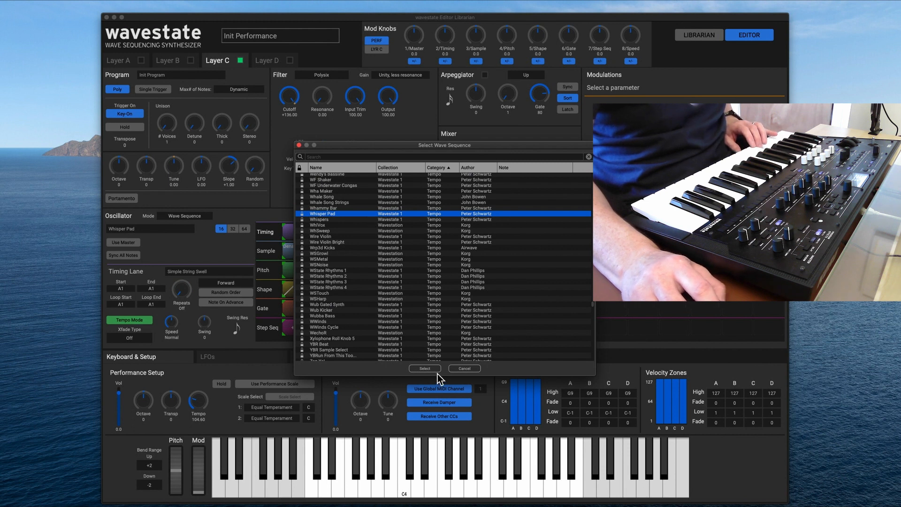
pyautogui.click(344, 298)
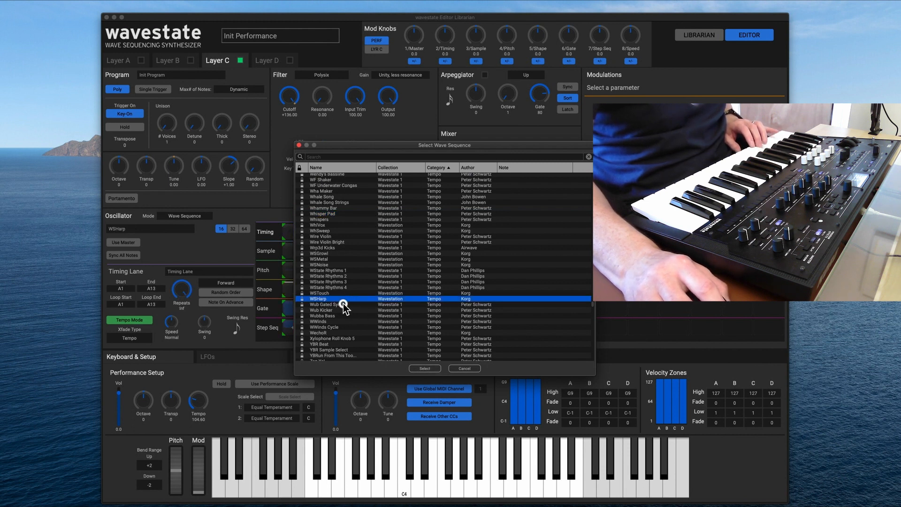
pyautogui.click(342, 304)
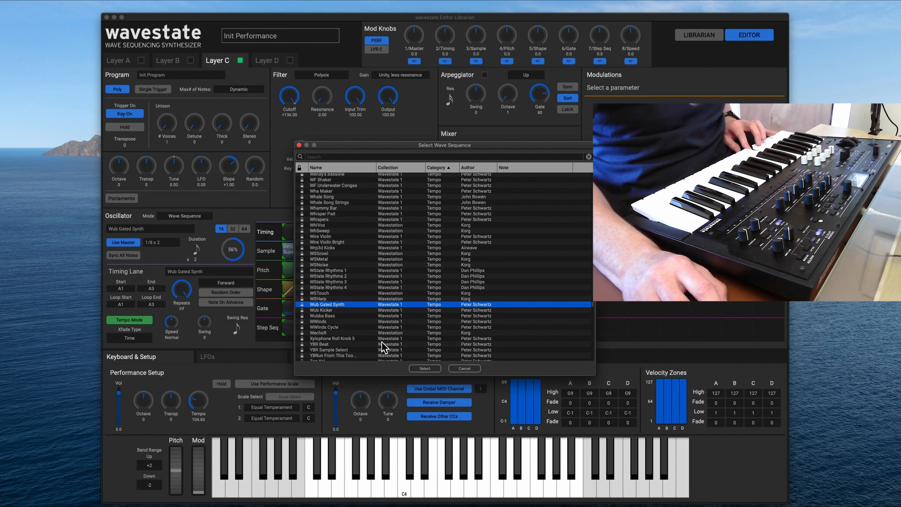
pyautogui.click(424, 368)
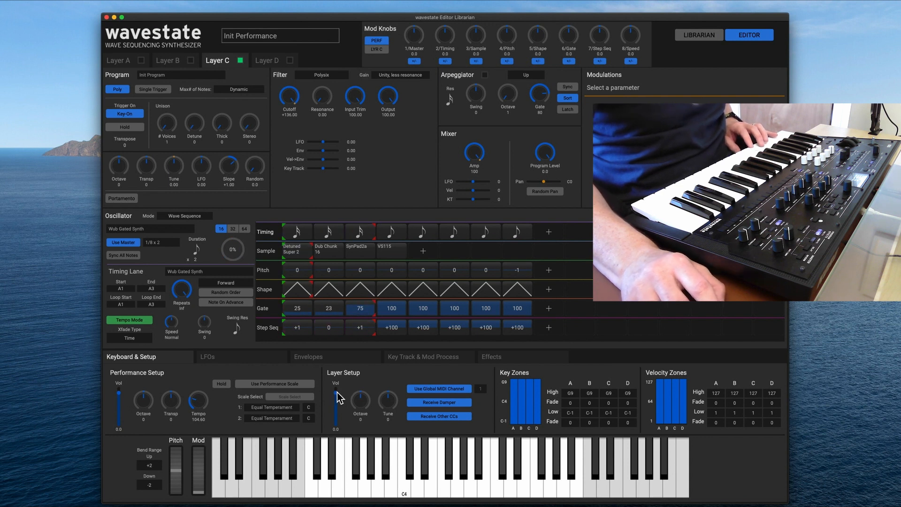
pyautogui.moveTo(335, 392); pyautogui.dragTo(336, 397)
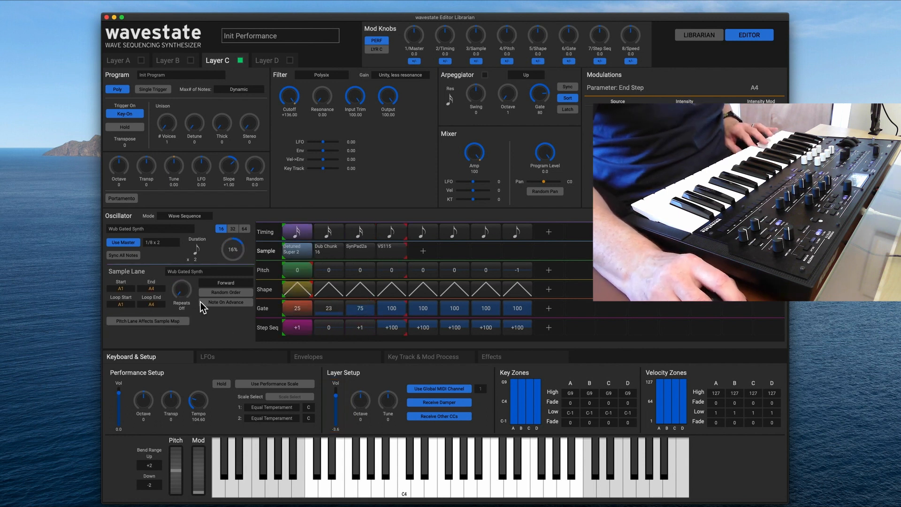
# Set Layer C's sample lane to Random Order, checking its playback direction options and comparing the sound with random order off.
pyautogui.click(217, 294)
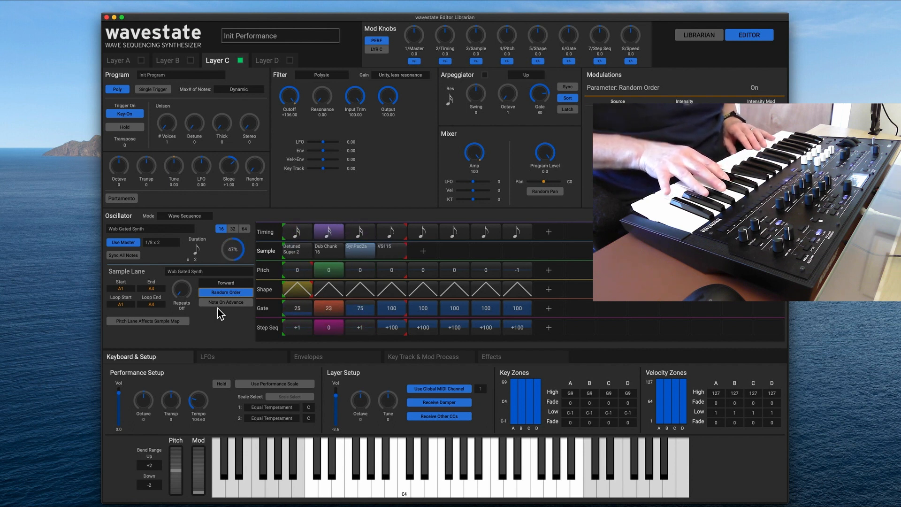
pyautogui.click(209, 284)
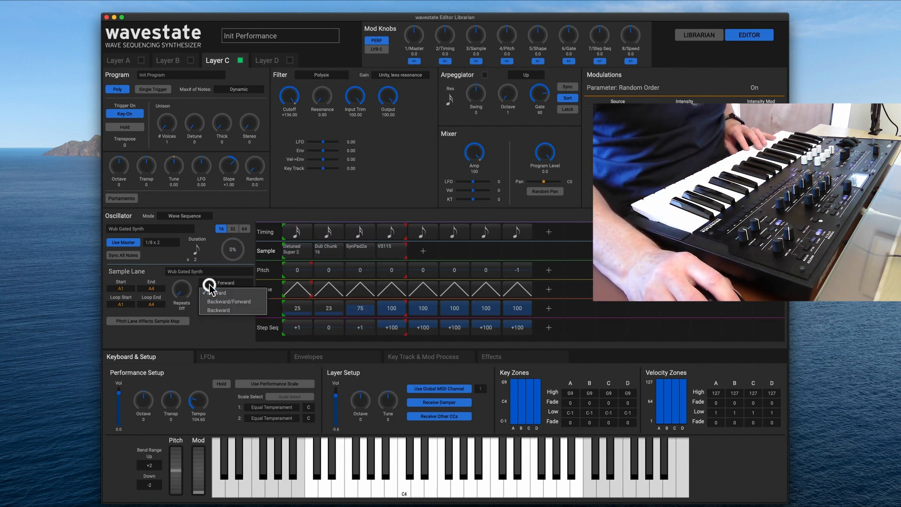
pyautogui.click(271, 257)
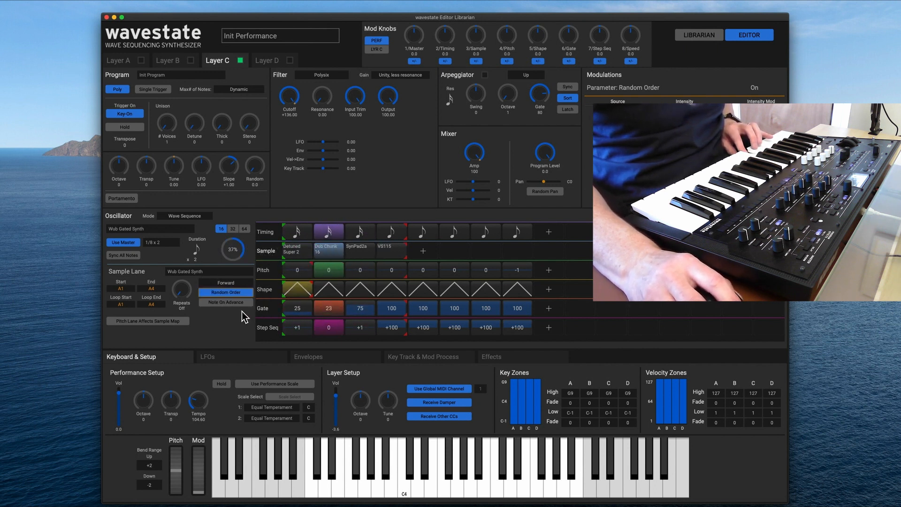
pyautogui.click(235, 293)
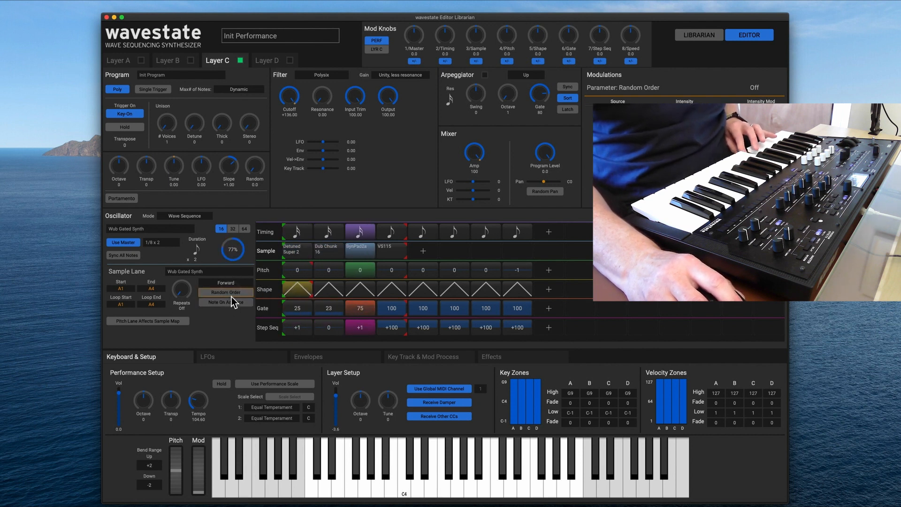
pyautogui.click(231, 293)
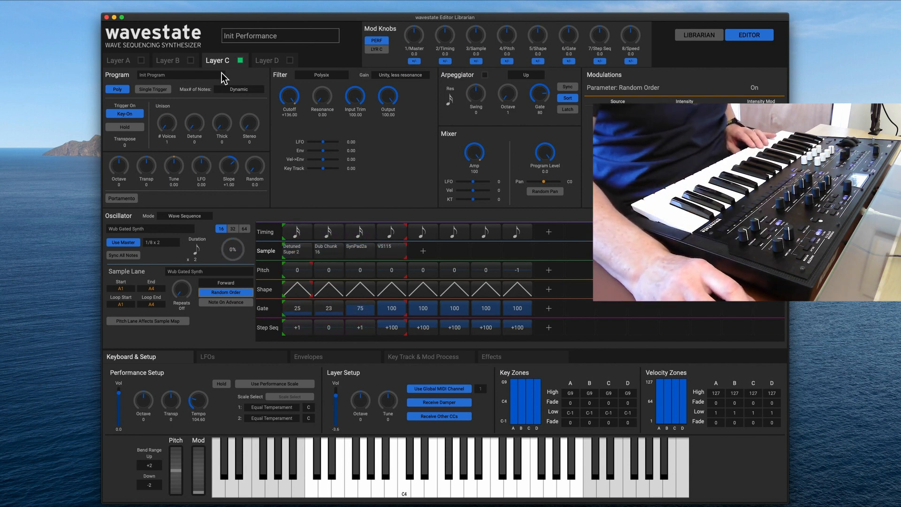
# Switch Layers A and B back on and show the settings of Layers A, B and C in turn.
pyautogui.click(193, 61)
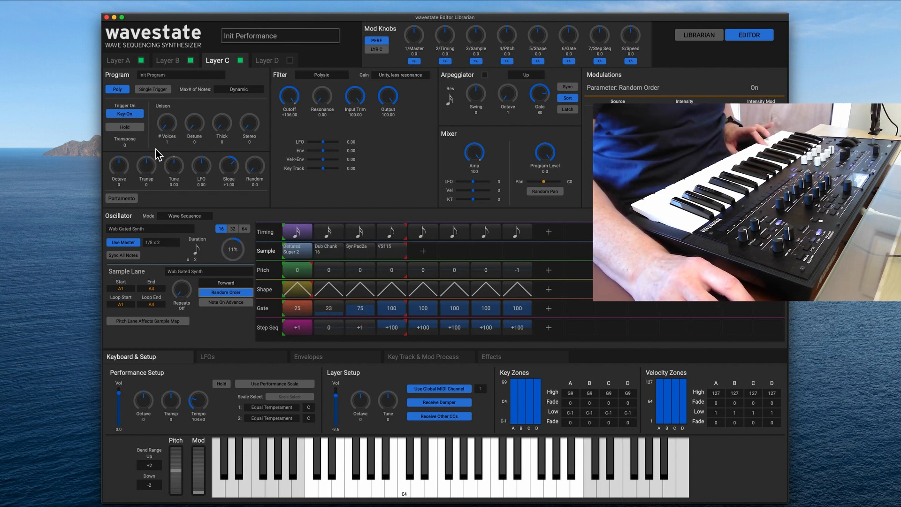
pyautogui.click(170, 61)
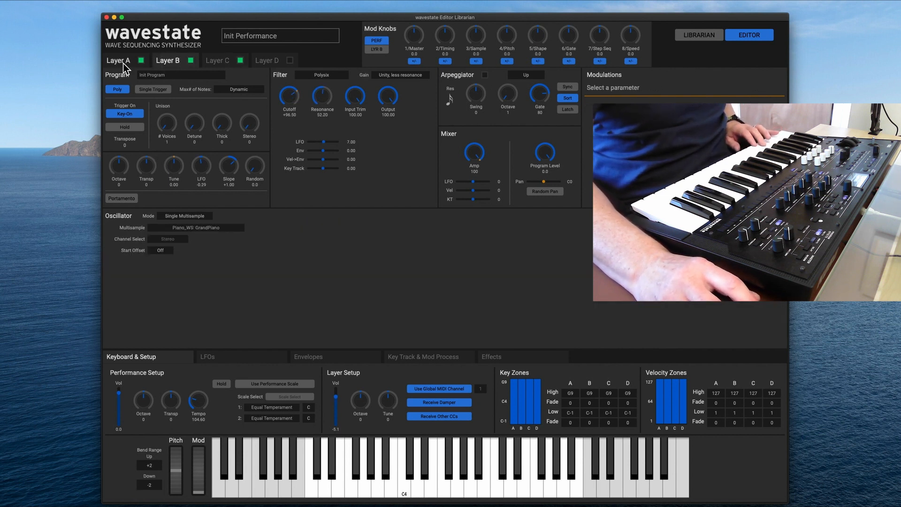
pyautogui.click(123, 61)
pyautogui.click(170, 61)
pyautogui.click(213, 61)
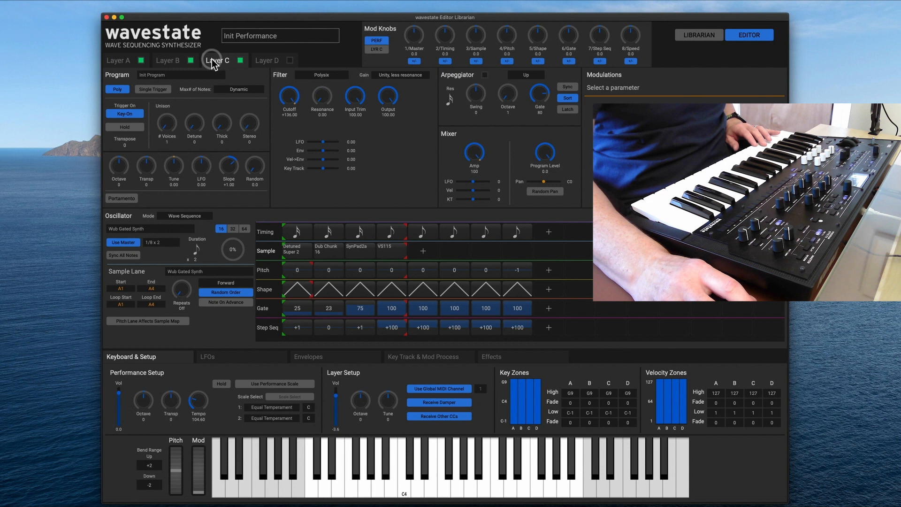
pyautogui.click(181, 63)
pyautogui.click(117, 61)
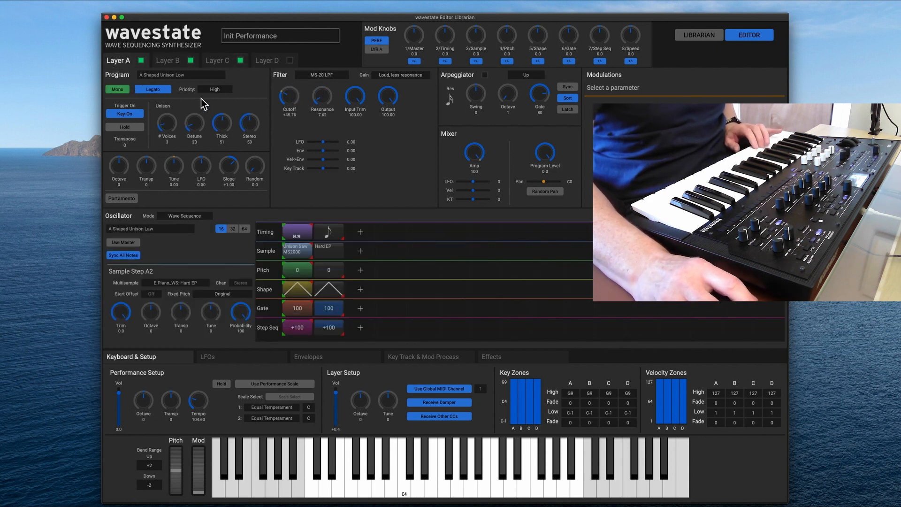
pyautogui.click(214, 61)
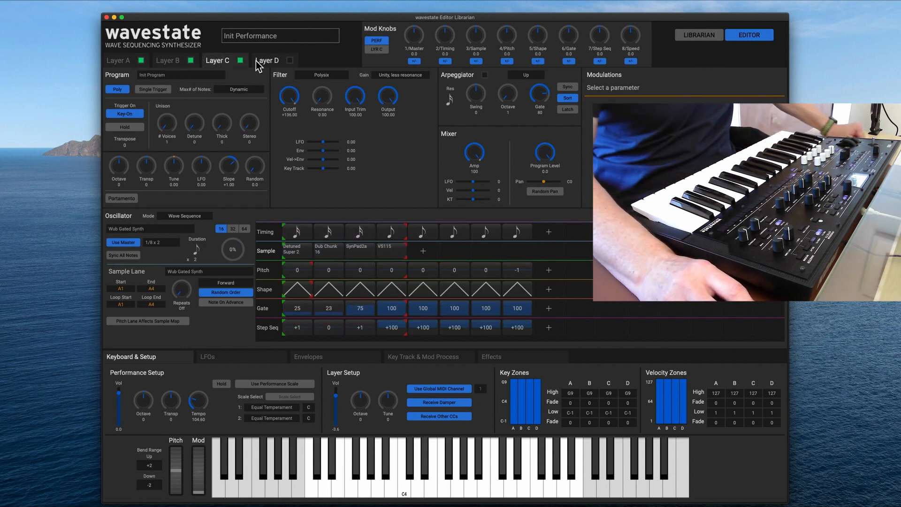
# Switch on Layer D and audition the drum programs 2 Bar Kickbient, 808 Tech Hat (Knob 7) and Action Hats in it.
pyautogui.click(272, 62)
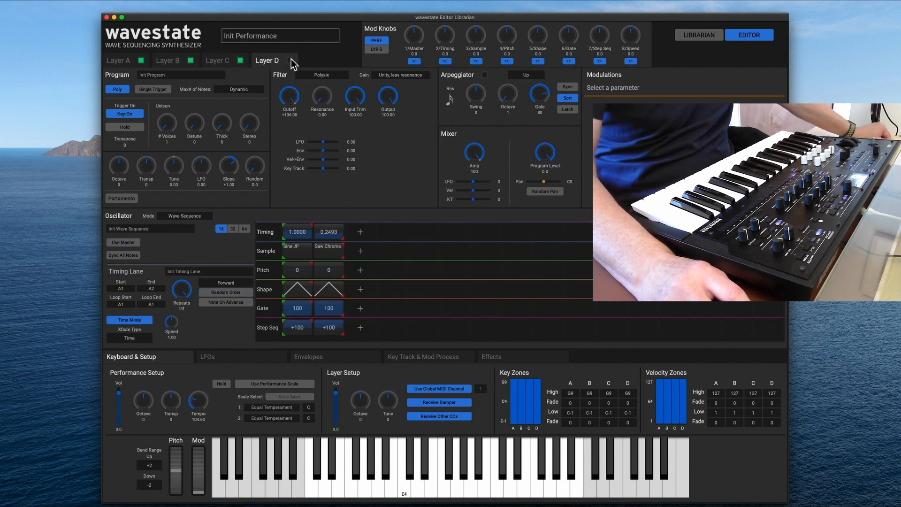
pyautogui.click(196, 74)
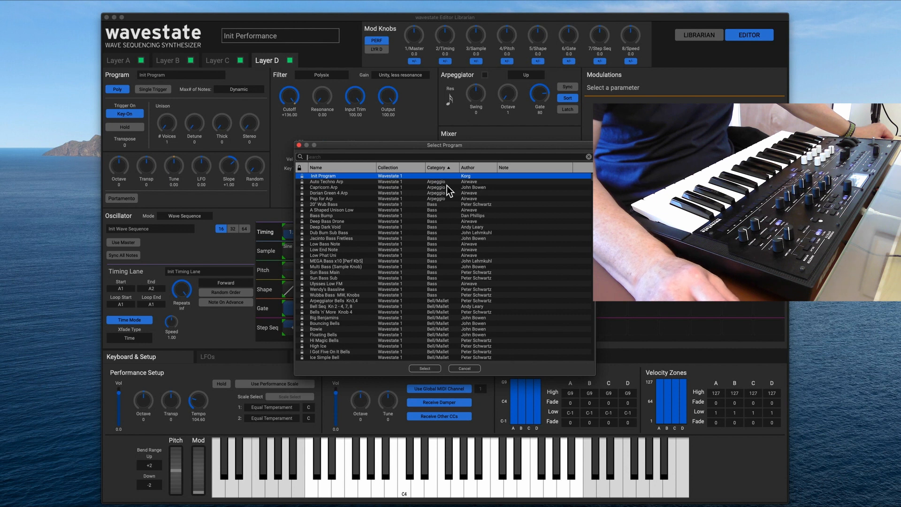
pyautogui.scroll(-20, 444, 243)
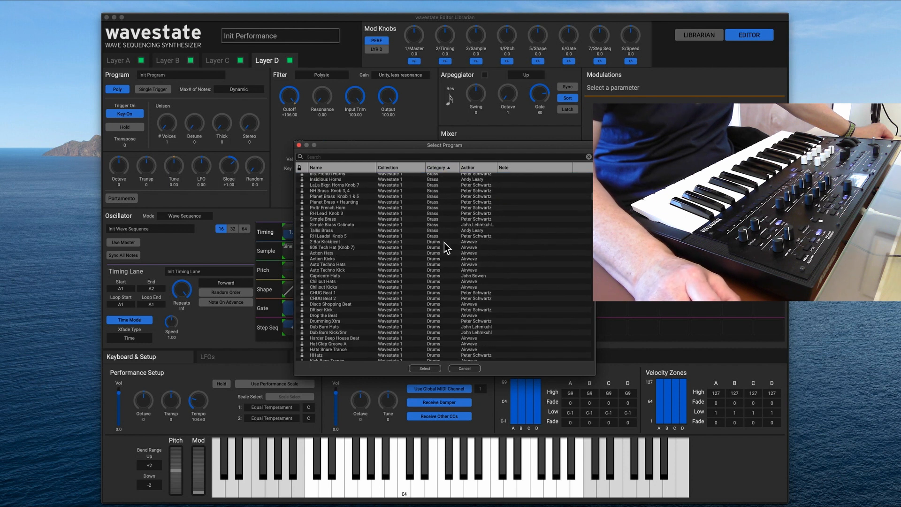
pyautogui.click(444, 243)
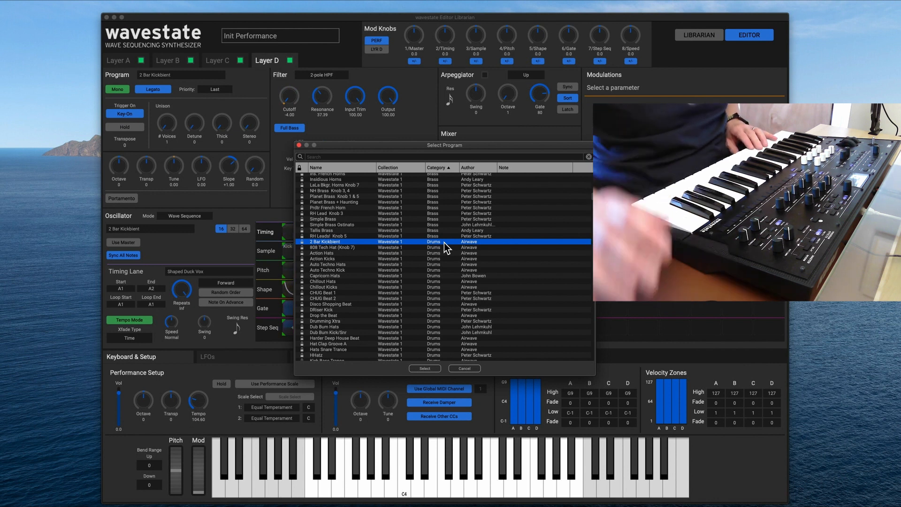
pyautogui.click(360, 248)
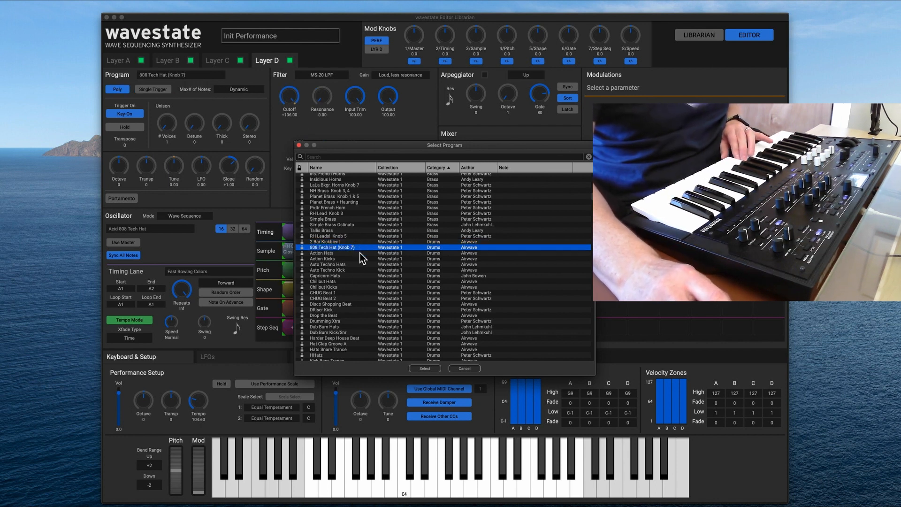
pyautogui.click(362, 254)
# Load the Primordial Beat drum program into Layer D and close the program selection.
pyautogui.scroll(-1, 373, 264)
pyautogui.scroll(-5, 373, 264)
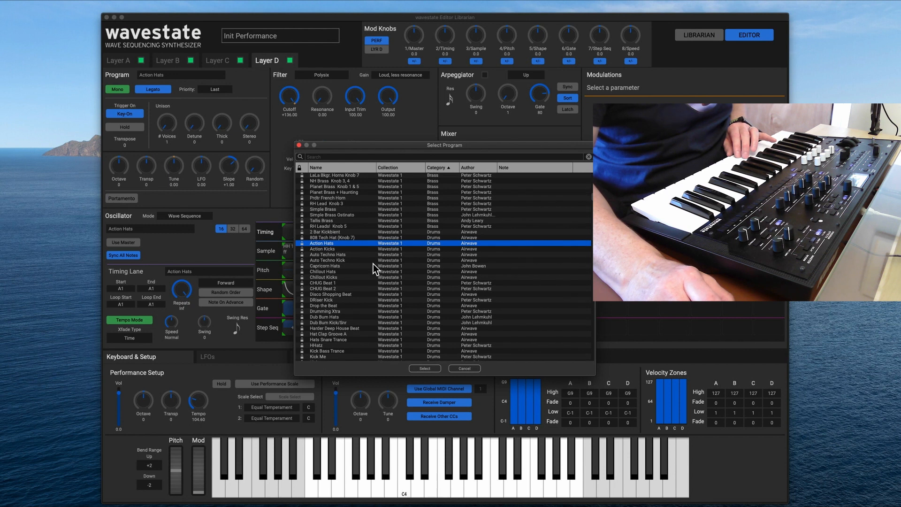
pyautogui.scroll(-4, 369, 277)
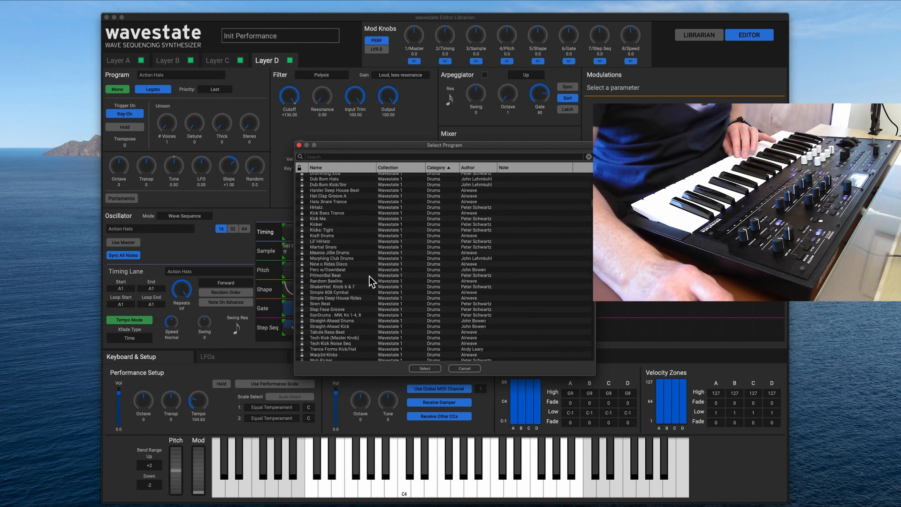
pyautogui.click(369, 275)
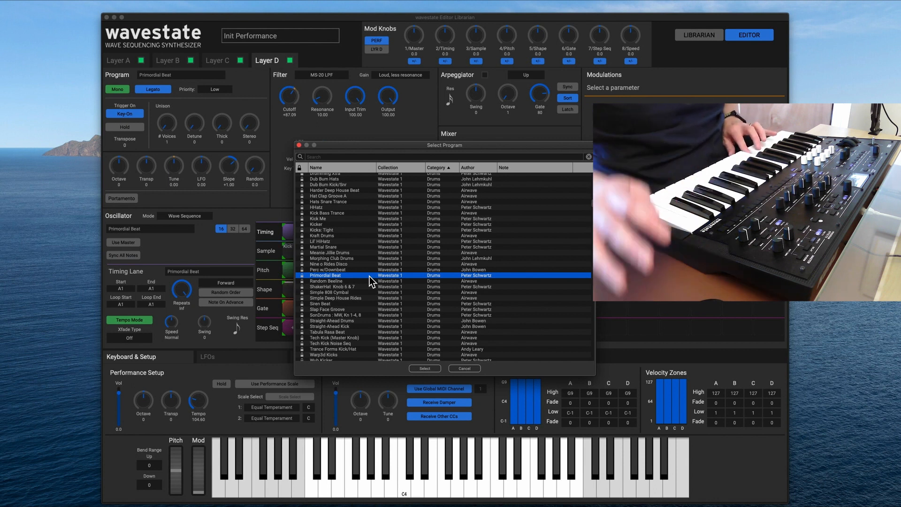
pyautogui.click(299, 146)
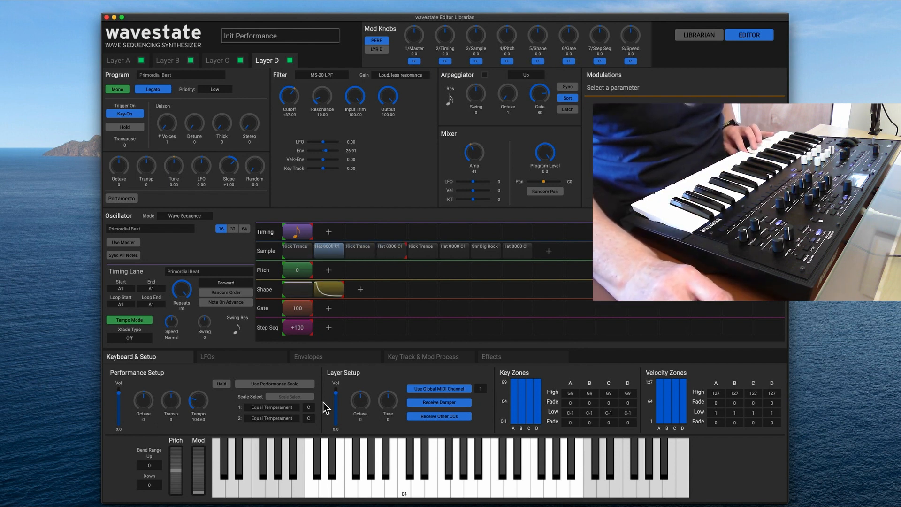
# Set Layer D's volume to +1.5 and lower the upper limit of its key zone to C2.
pyautogui.click(336, 394)
pyautogui.moveTo(337, 393); pyautogui.dragTo(336, 391)
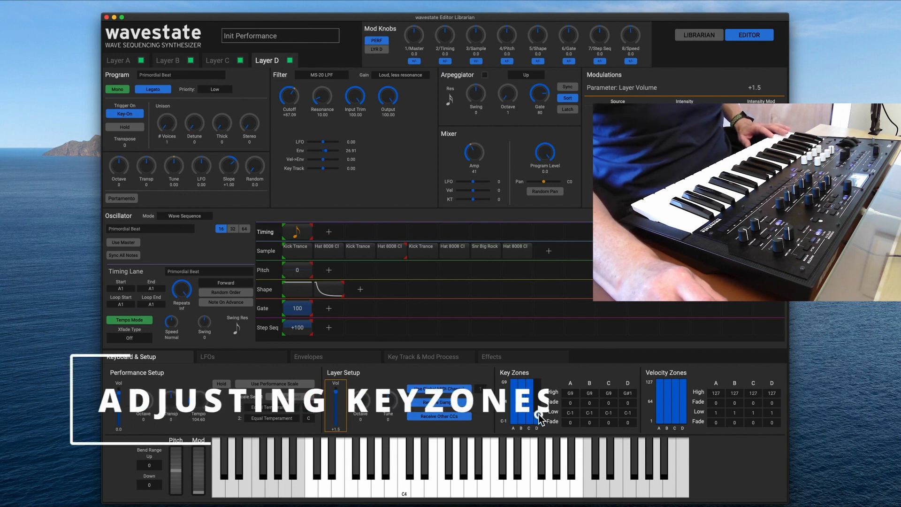
pyautogui.moveTo(539, 413); pyautogui.dragTo(540, 415)
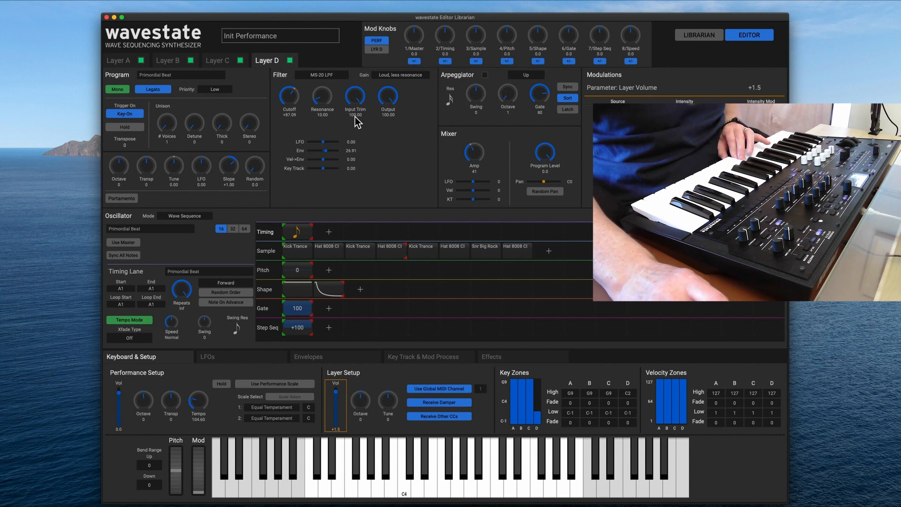
# Switch off Layers A, B and C to isolate Layer D, and set the upper limit of Layer D's key zone to F2.
pyautogui.click(190, 60)
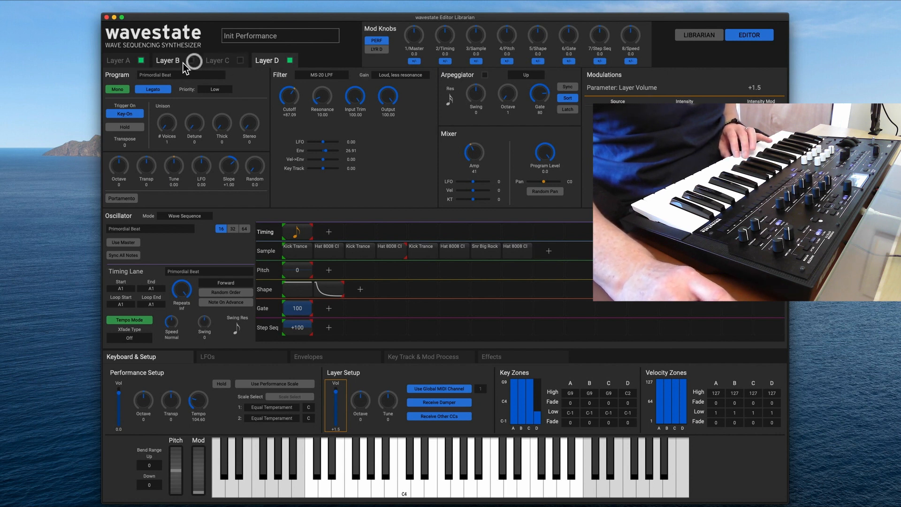
pyautogui.click(142, 60)
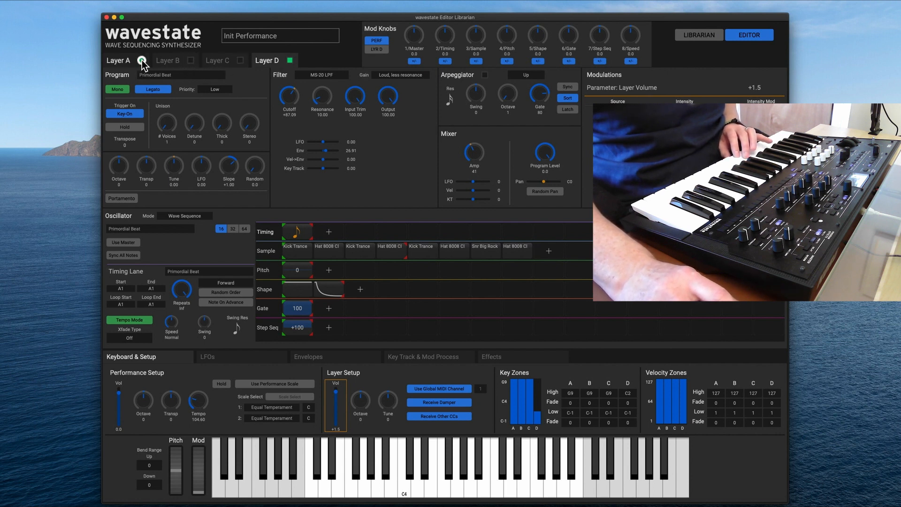
pyautogui.click(539, 406)
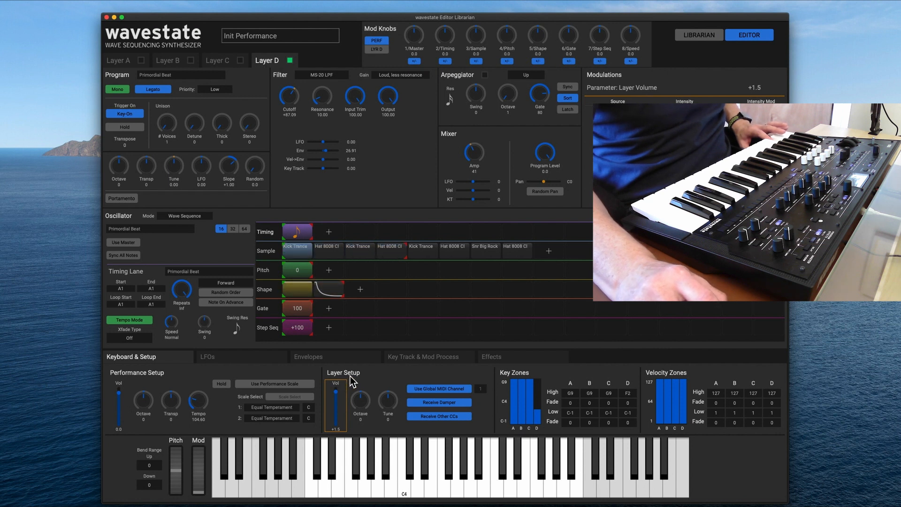
# Switch Layers C, B and A back on alongside Layer D, with Layer C's settings shown.
pyautogui.click(235, 60)
pyautogui.click(193, 61)
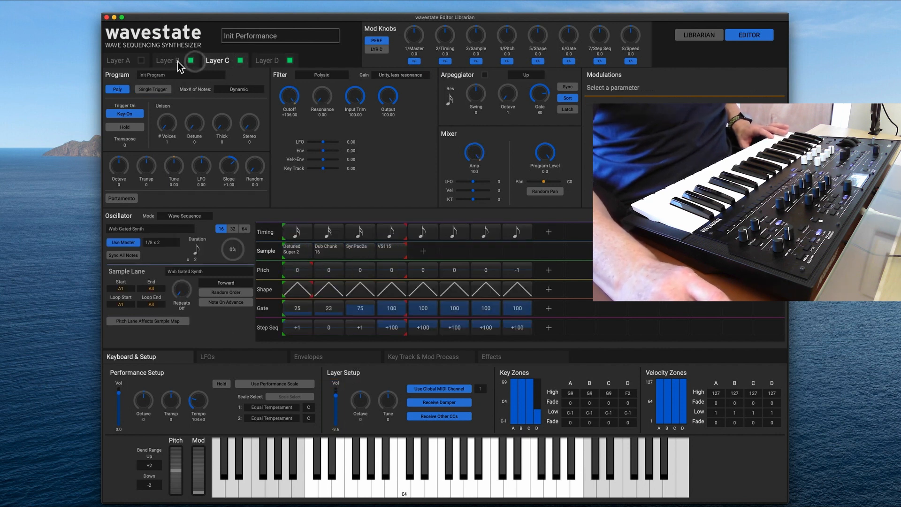
pyautogui.click(142, 61)
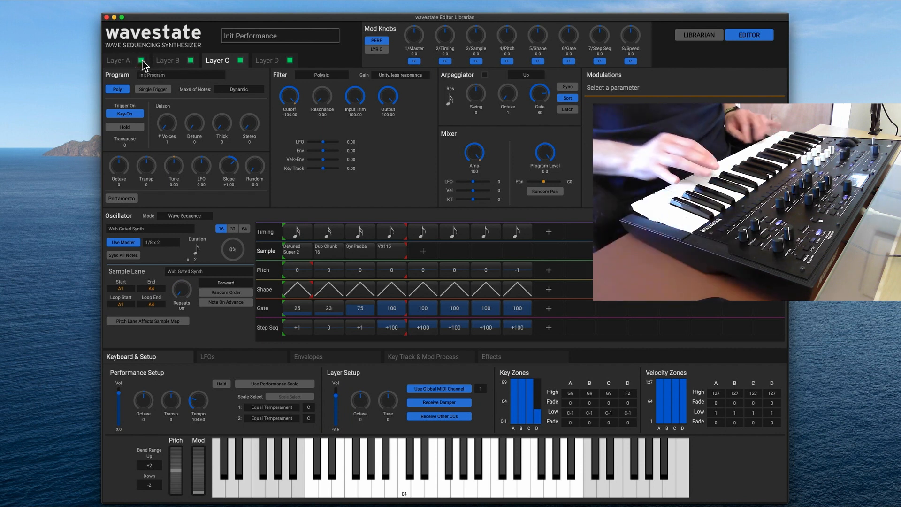